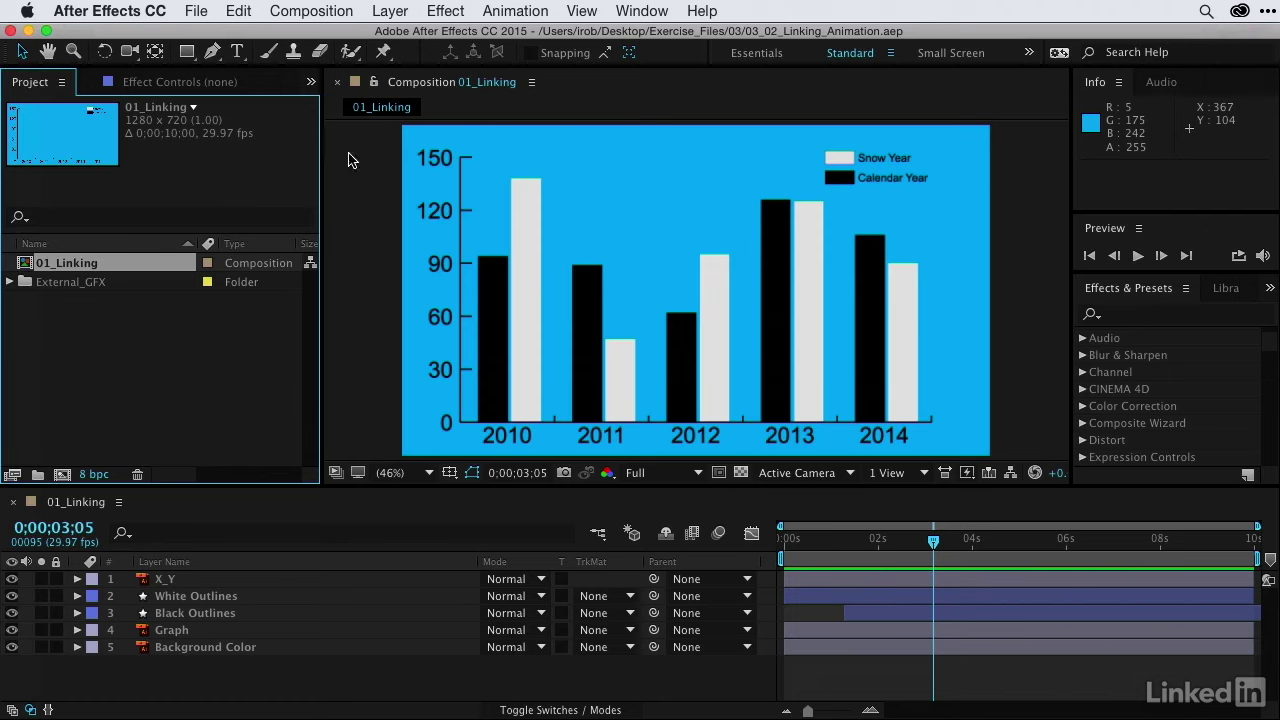
Preview the 01_Linking bar chart animation from its start and return to the first frame
drag(935, 547, 671, 523)
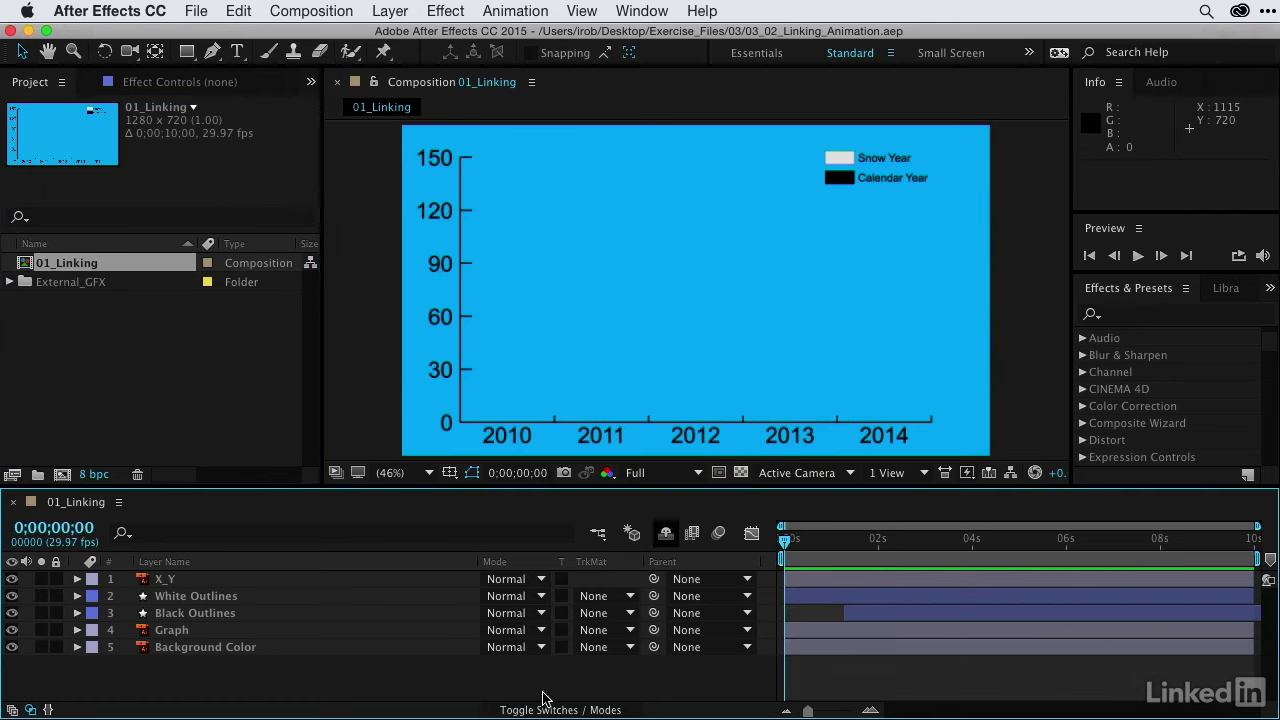
key(space)
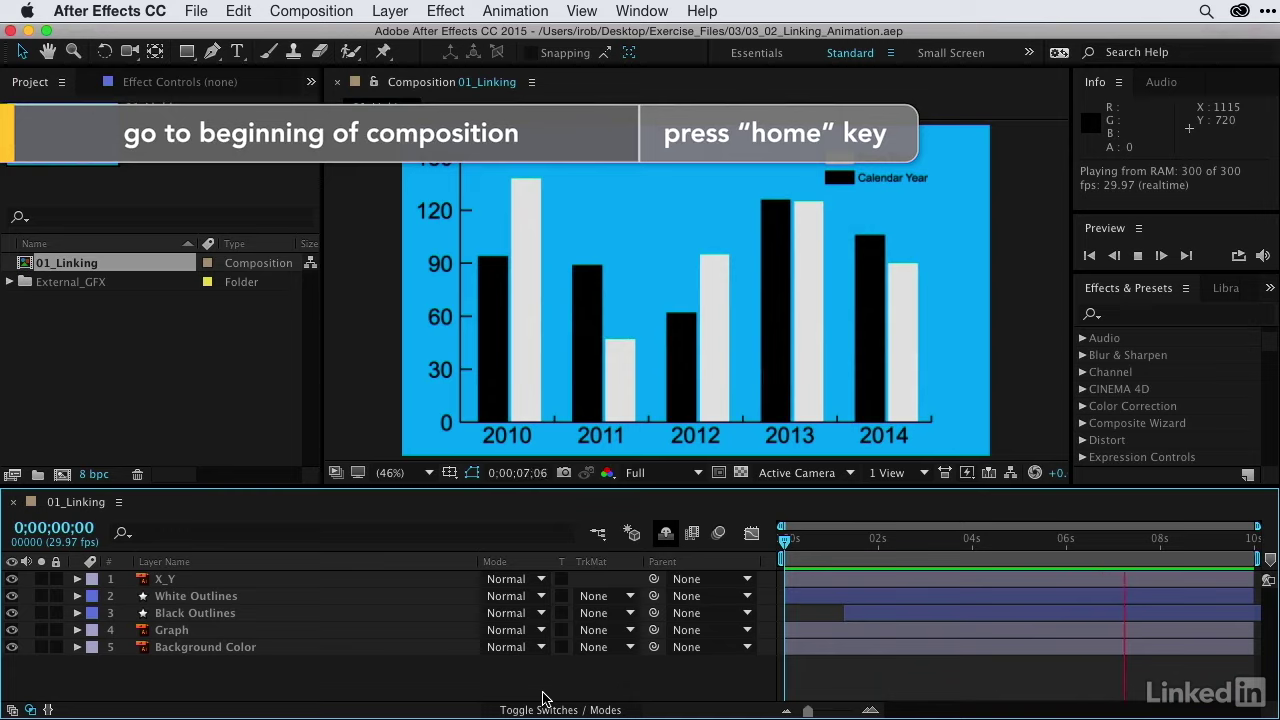
key(Home)
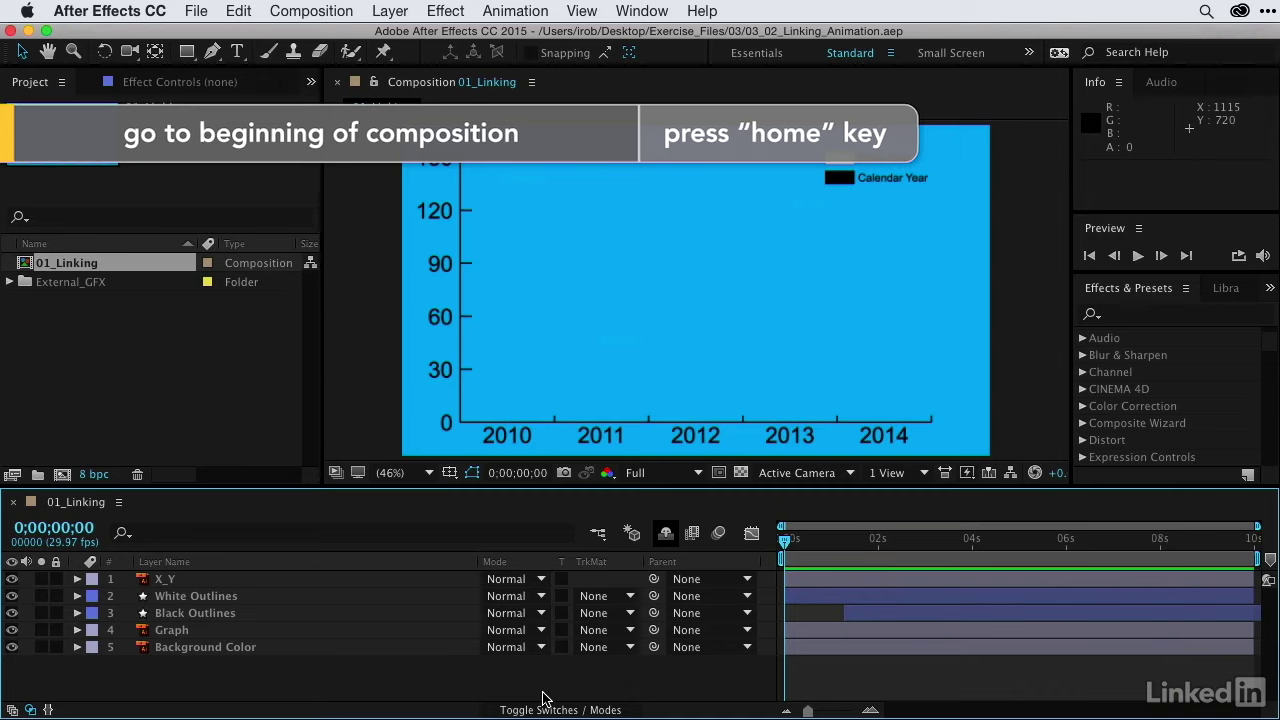
Add a new adjustment layer above all other layers in the 01_Linking composition
click(398, 10)
mouse_move(400, 35)
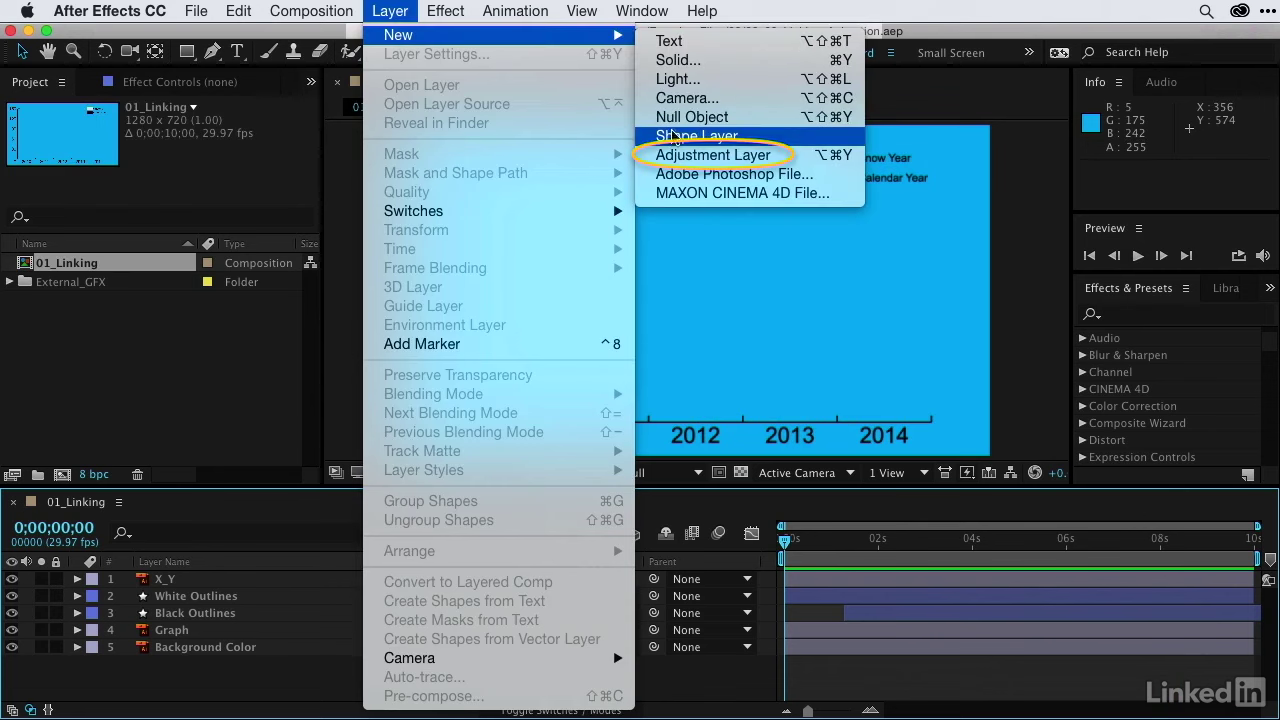
click(685, 155)
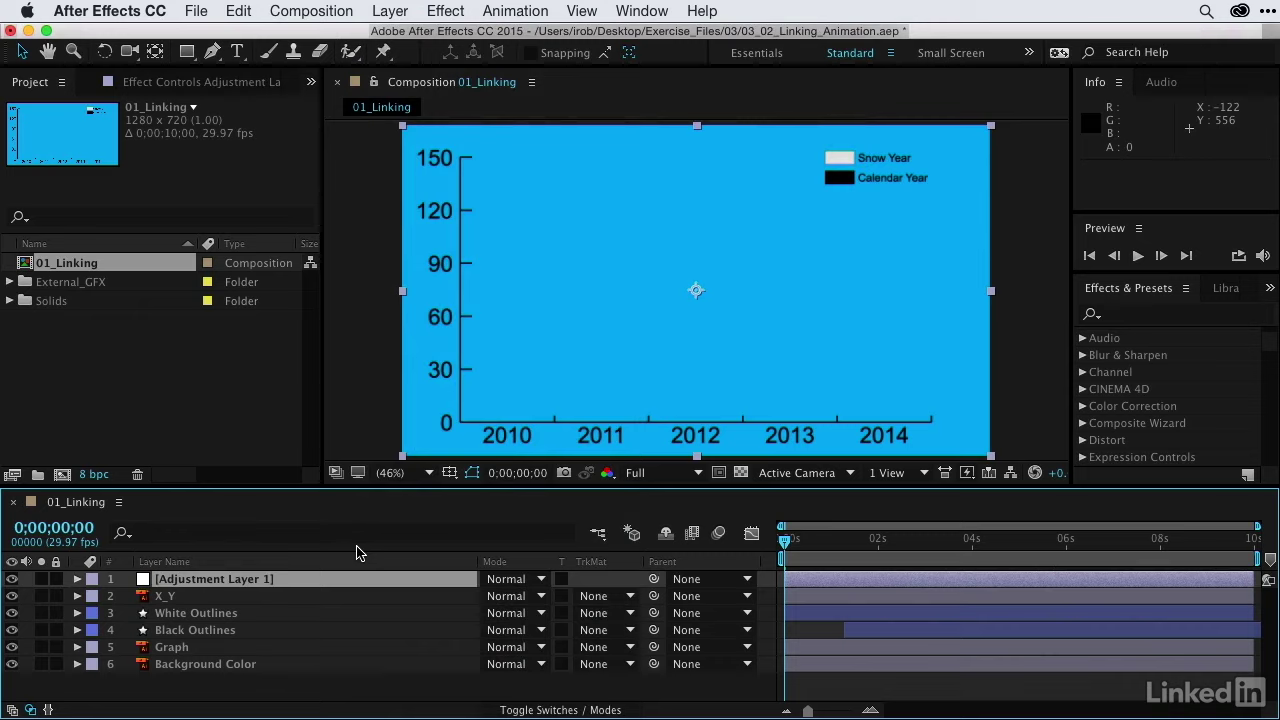
Apply the CC Snowfall simulation effect to the adjustment layer
click(442, 9)
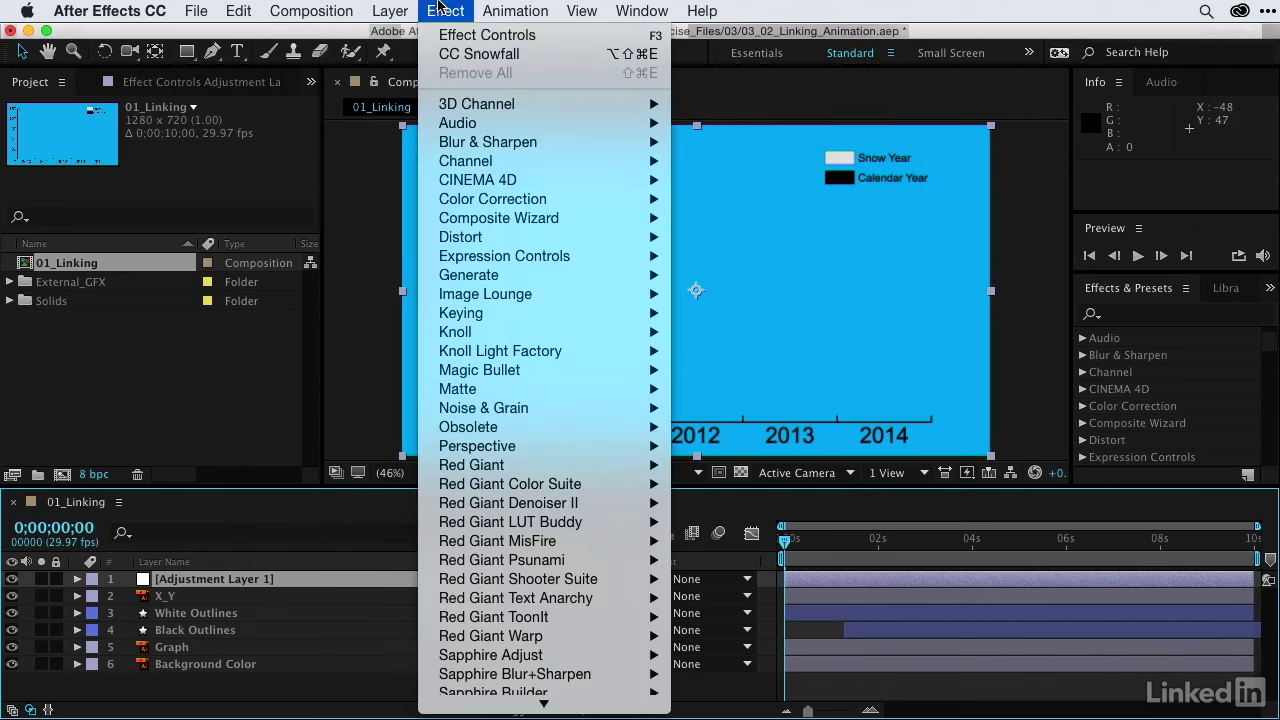
scroll(472, 520, down, 10)
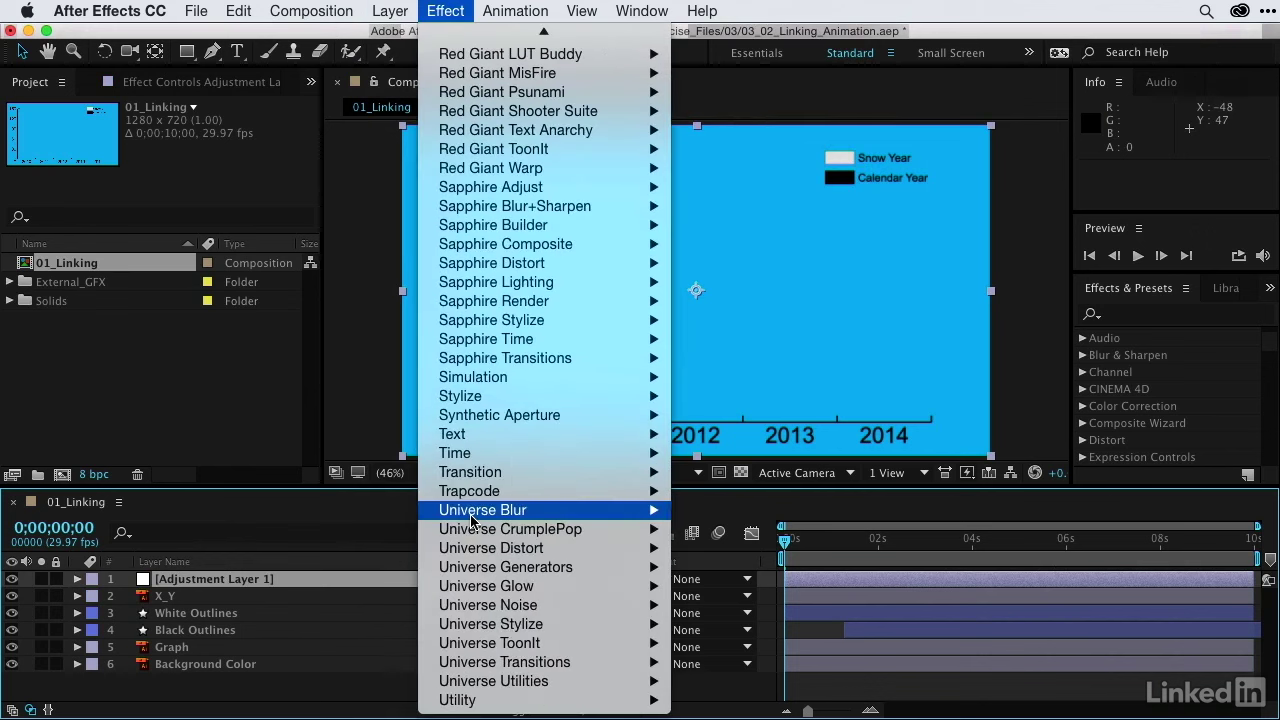
mouse_move(475, 382)
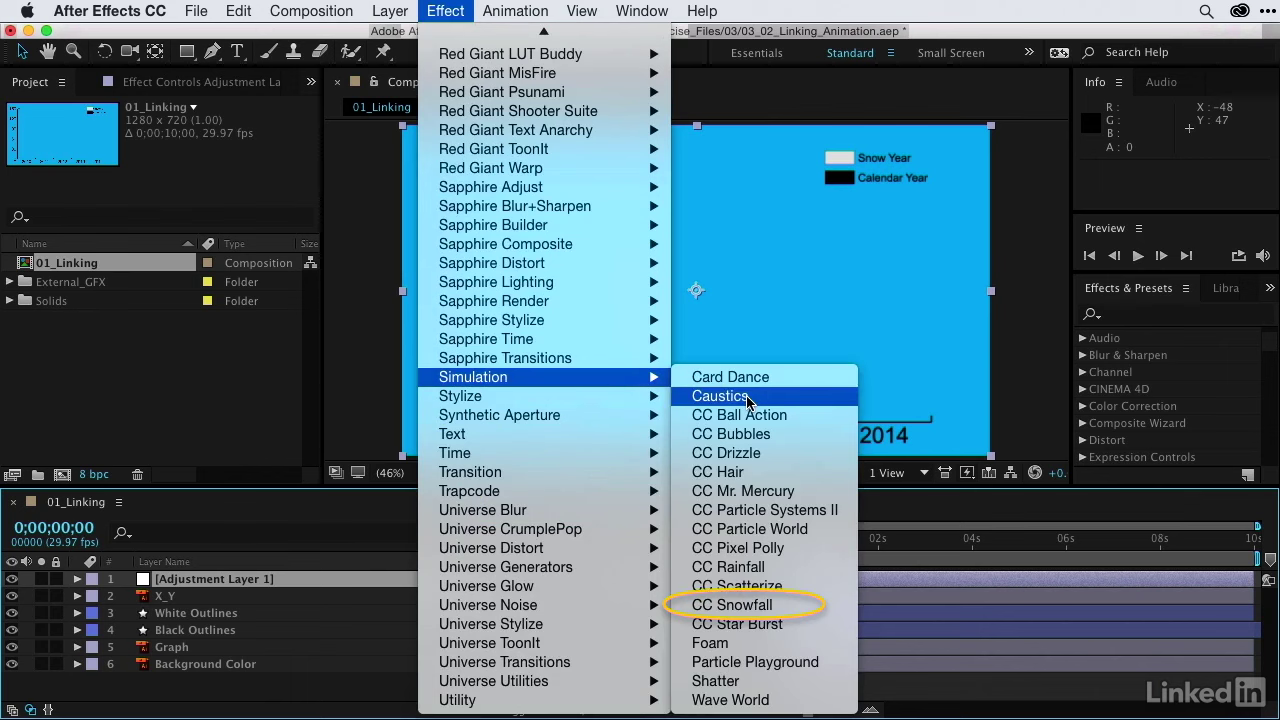
click(764, 604)
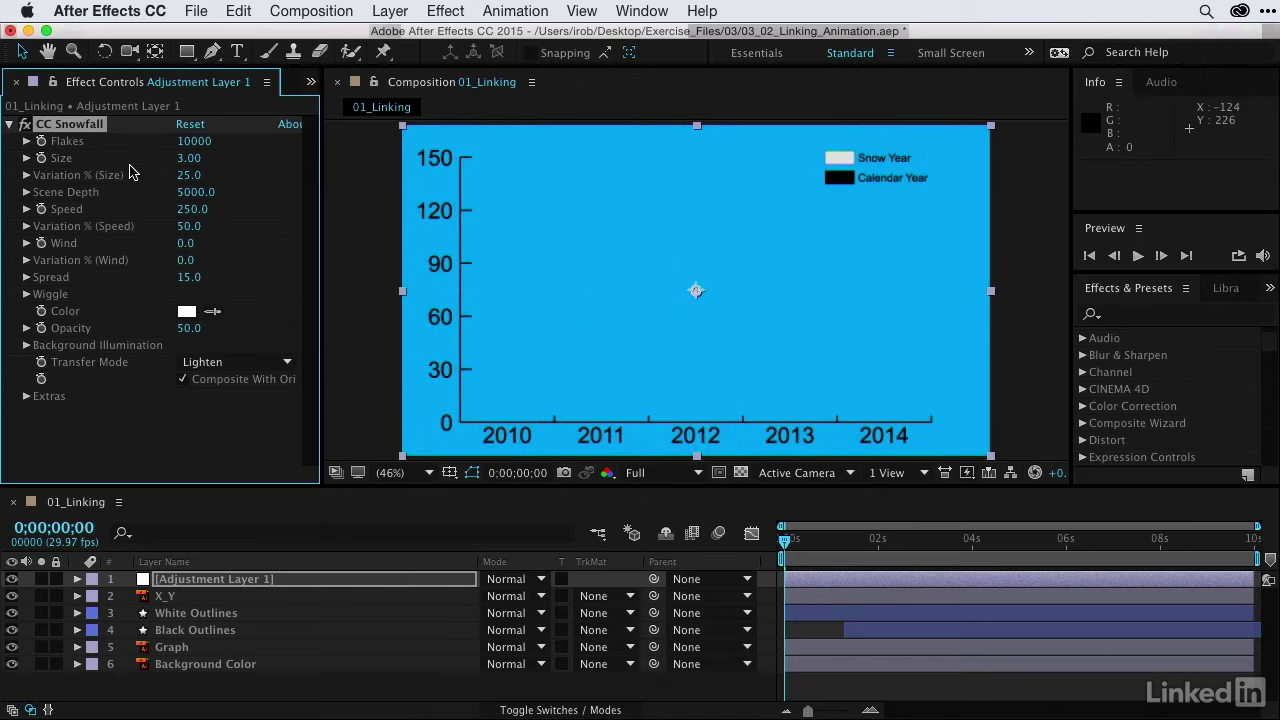
Preview the snowfall over the chart and raise the CC Snowfall flake Size to 15.00
key(space)
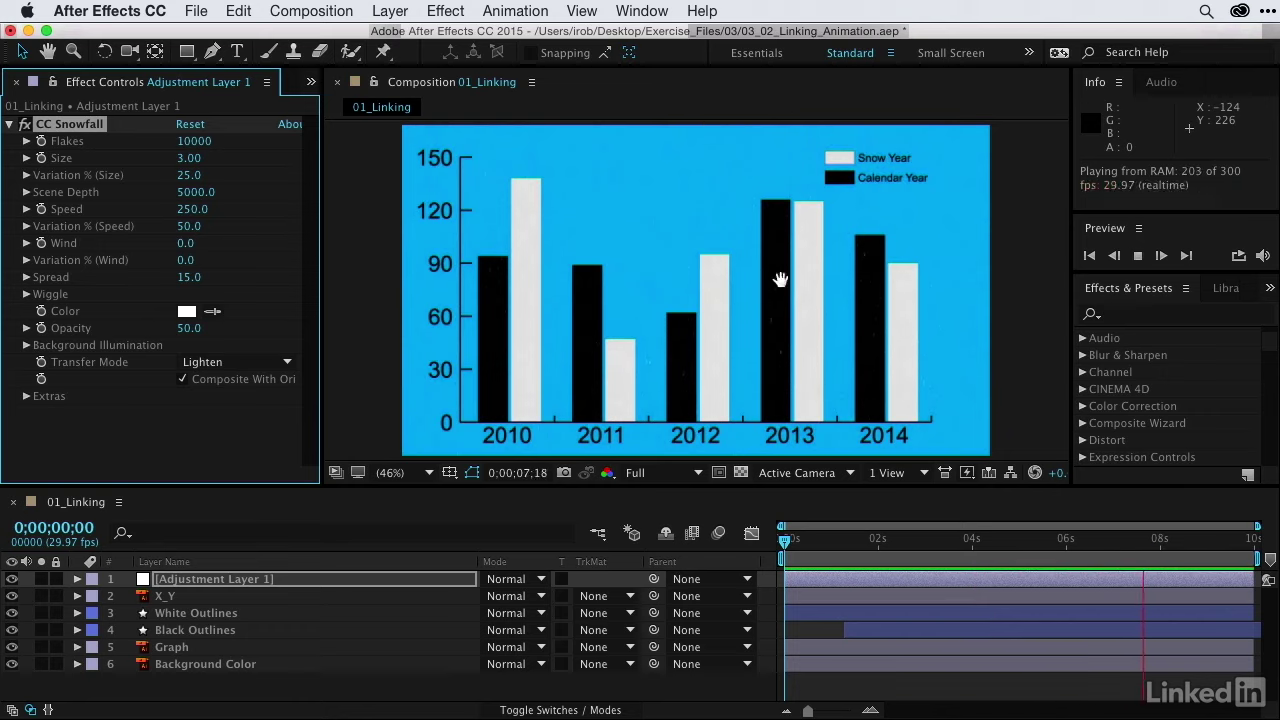
key(space)
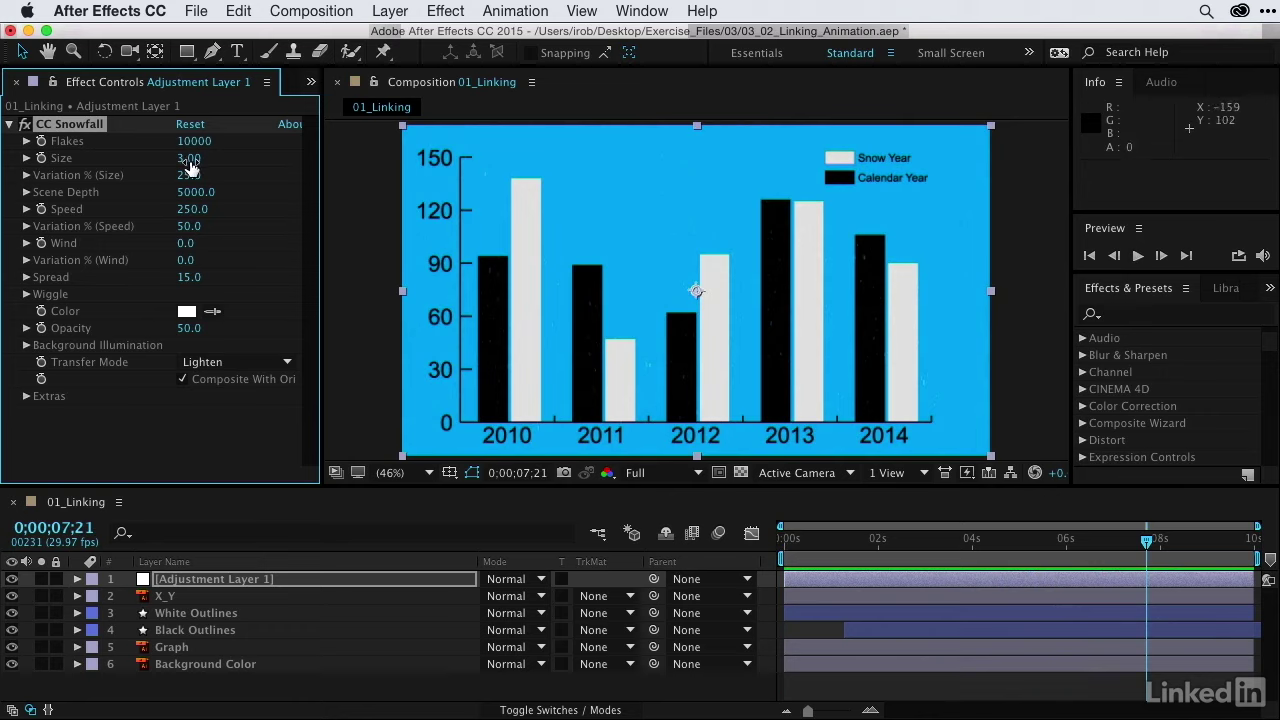
drag(190, 162, 1276, 254)
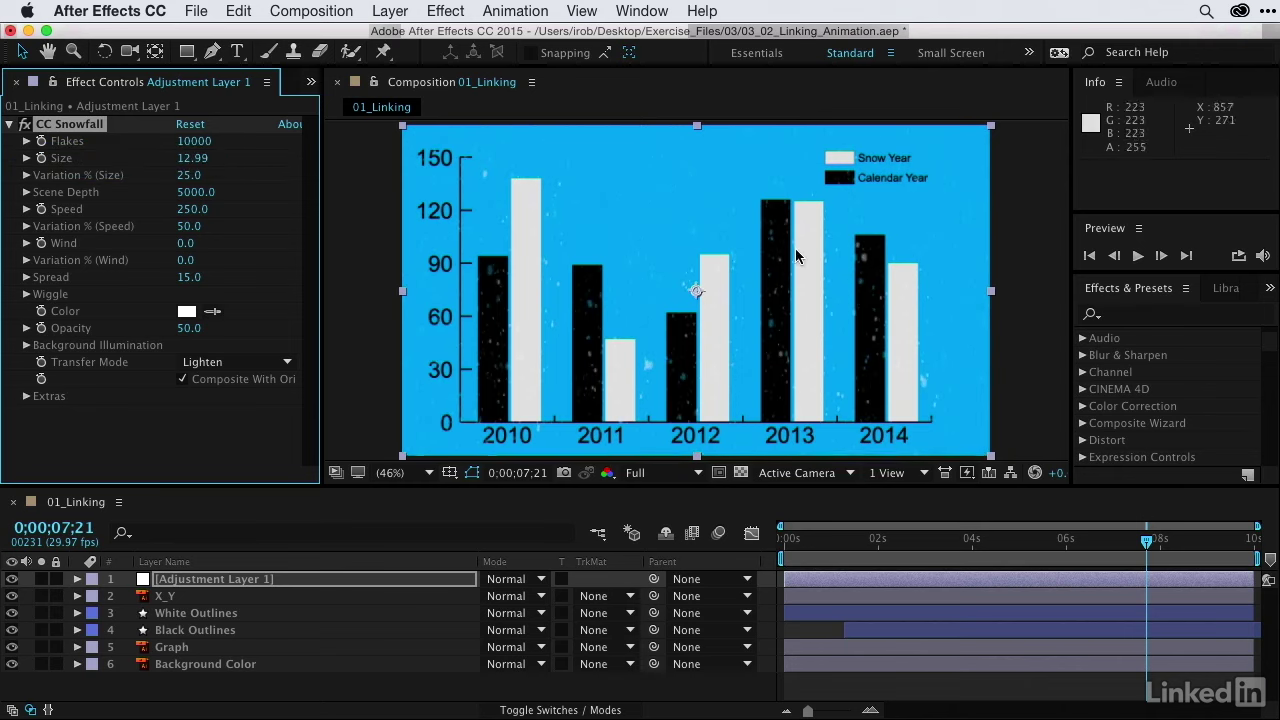
drag(195, 160, 434, 186)
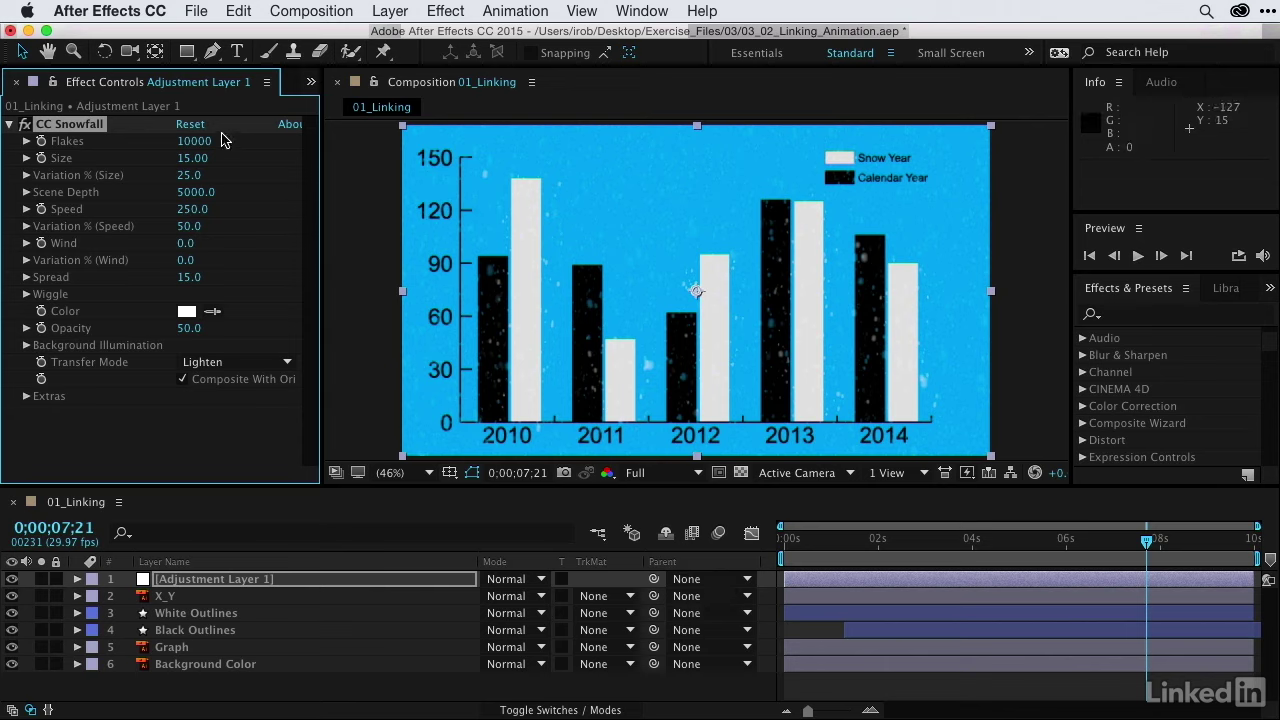
Reveal the keyframed Scale property of the White Outlines layer and scrub through its growth animation to 0;00;01;11
click(155, 617)
key(u)
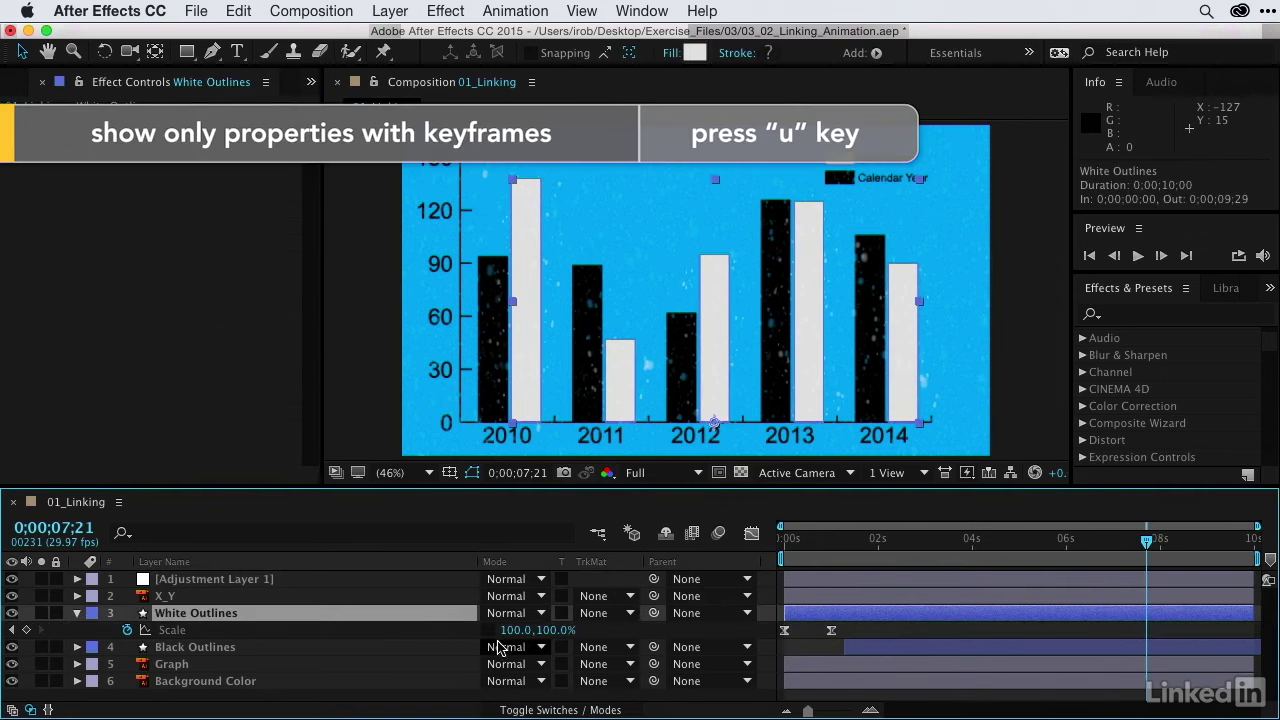
drag(861, 545, 745, 545)
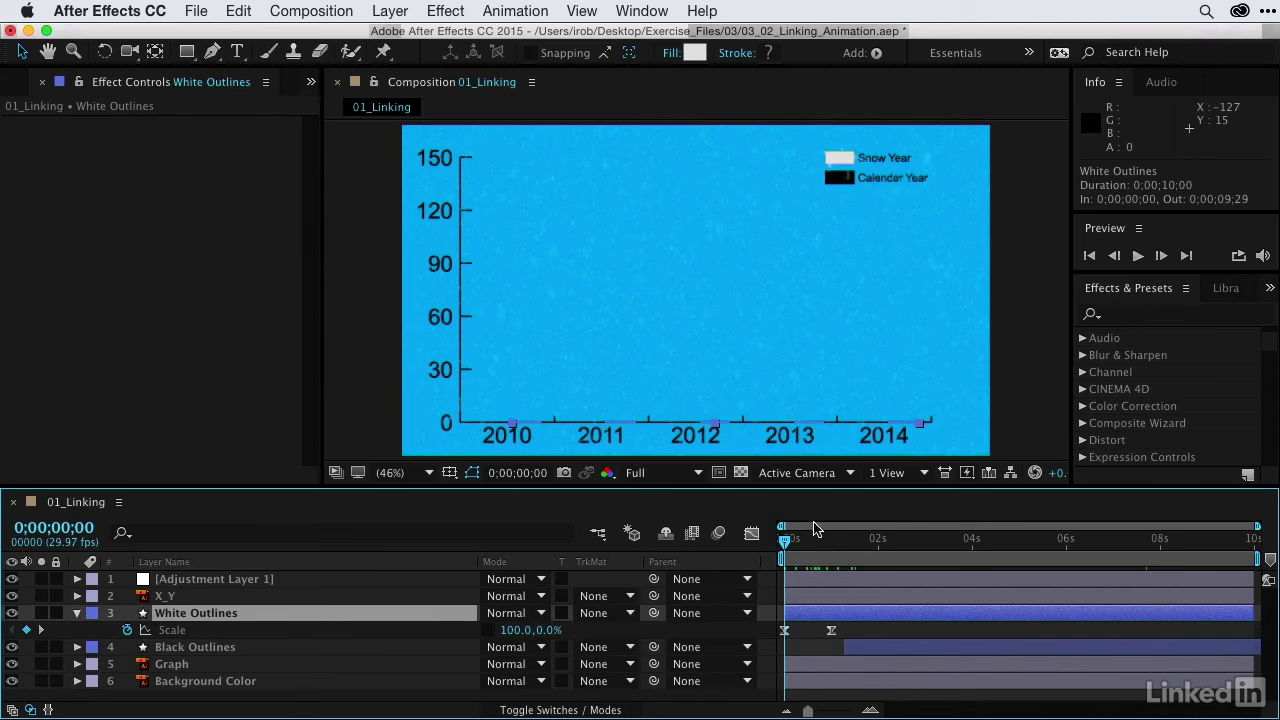
drag(787, 545, 850, 549)
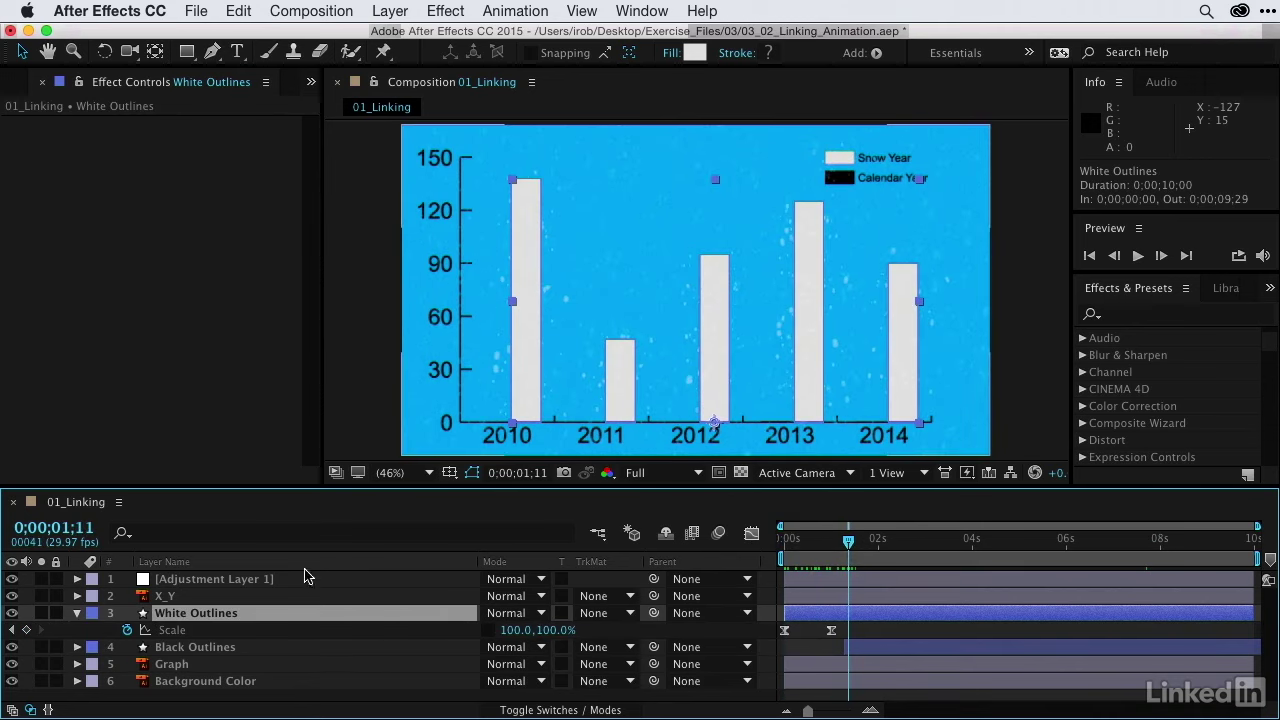
Rename the adjustment layer as Snow_01
click(211, 584)
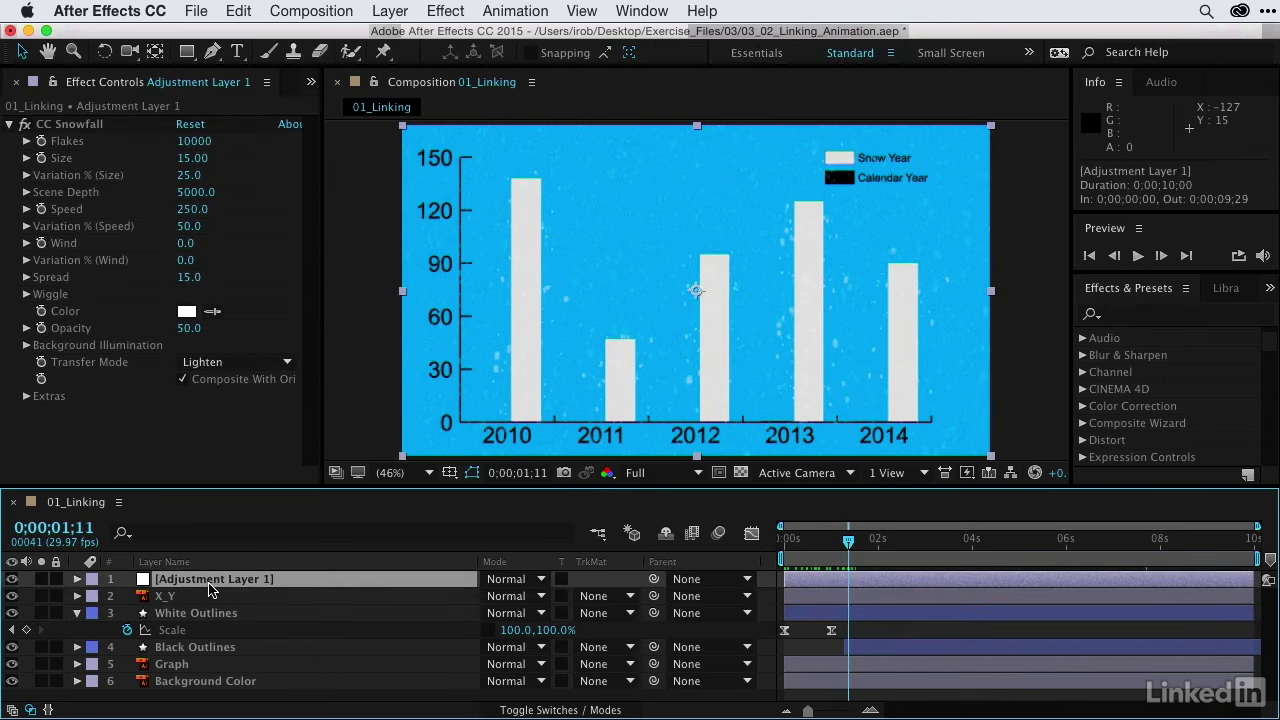
key(Return)
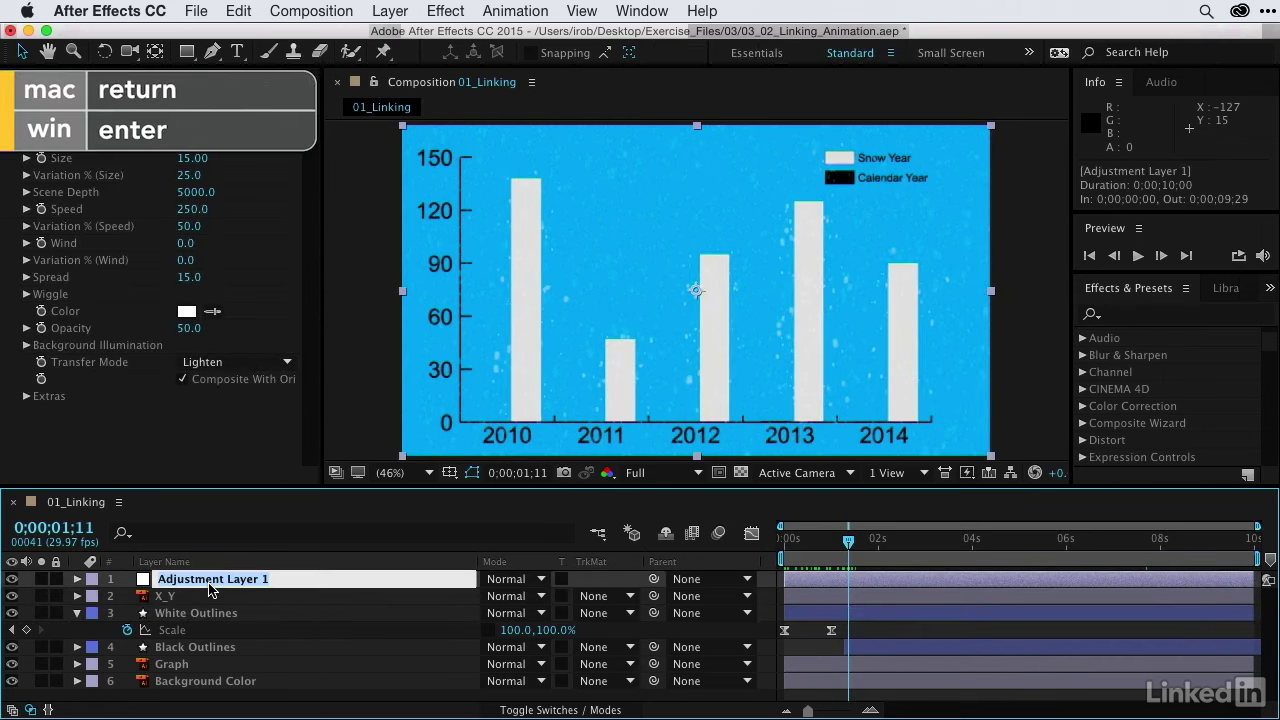
text(Snow)
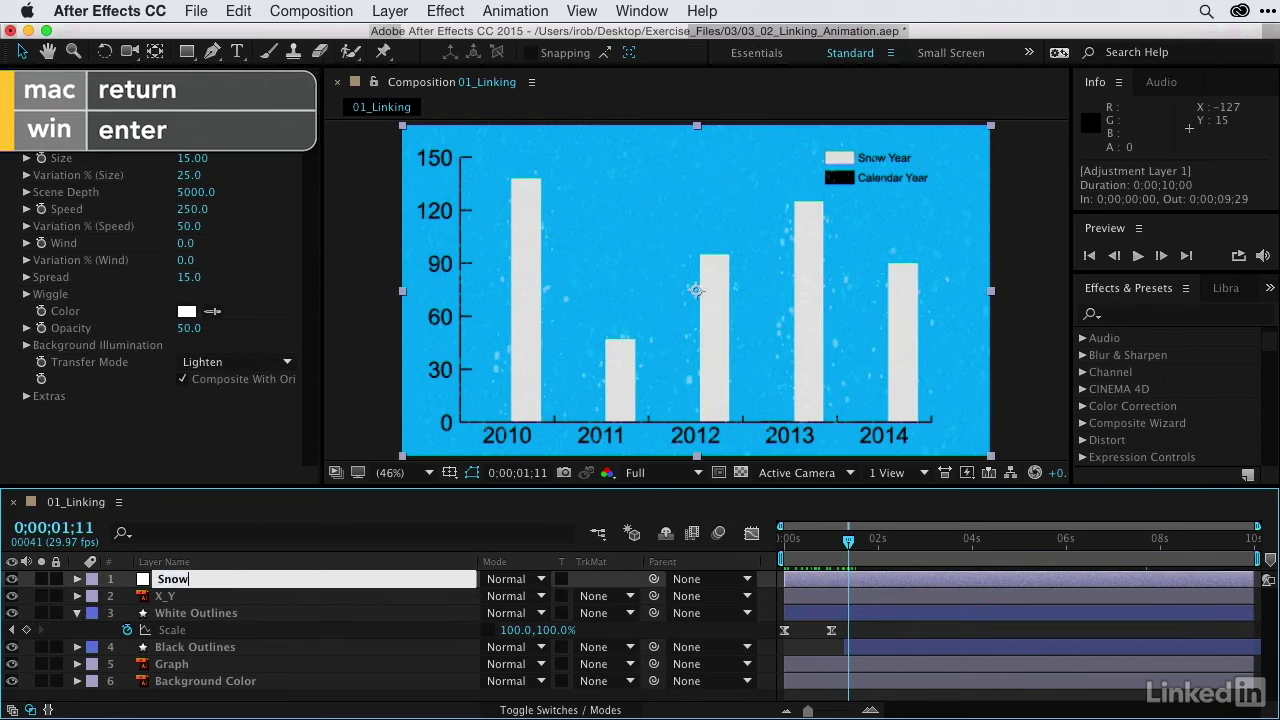
text(_01)
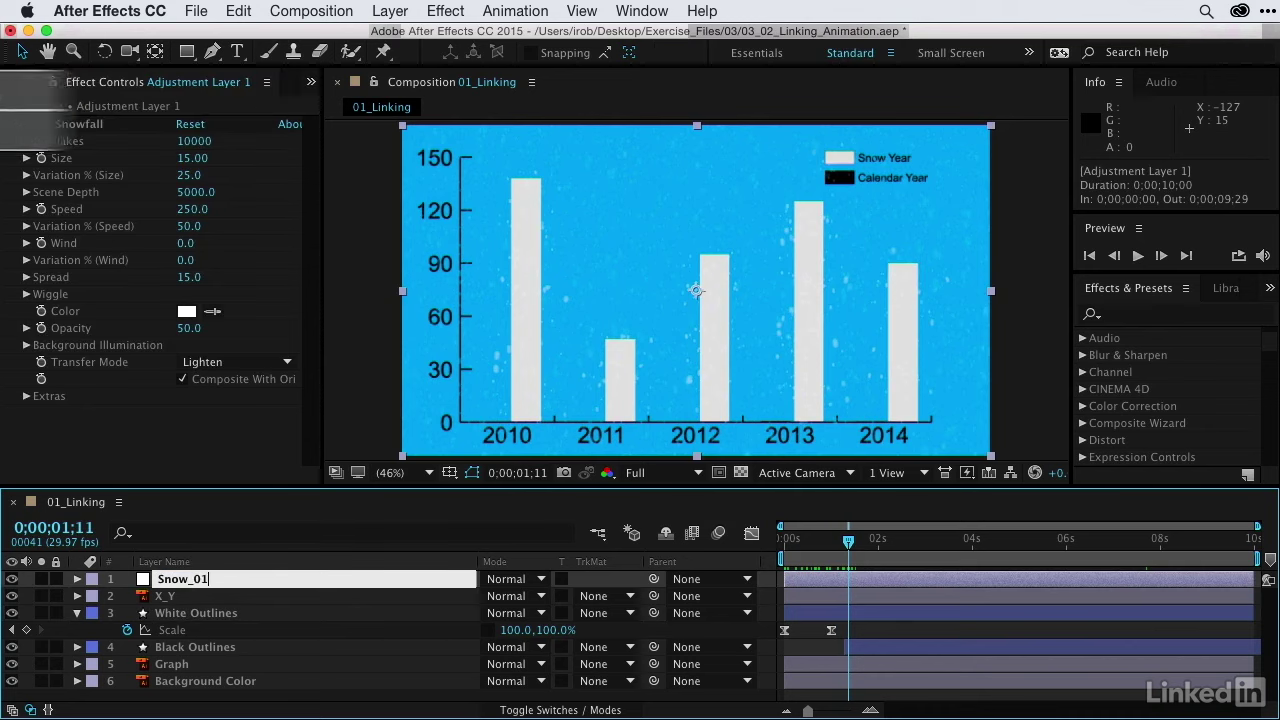
key(Return)
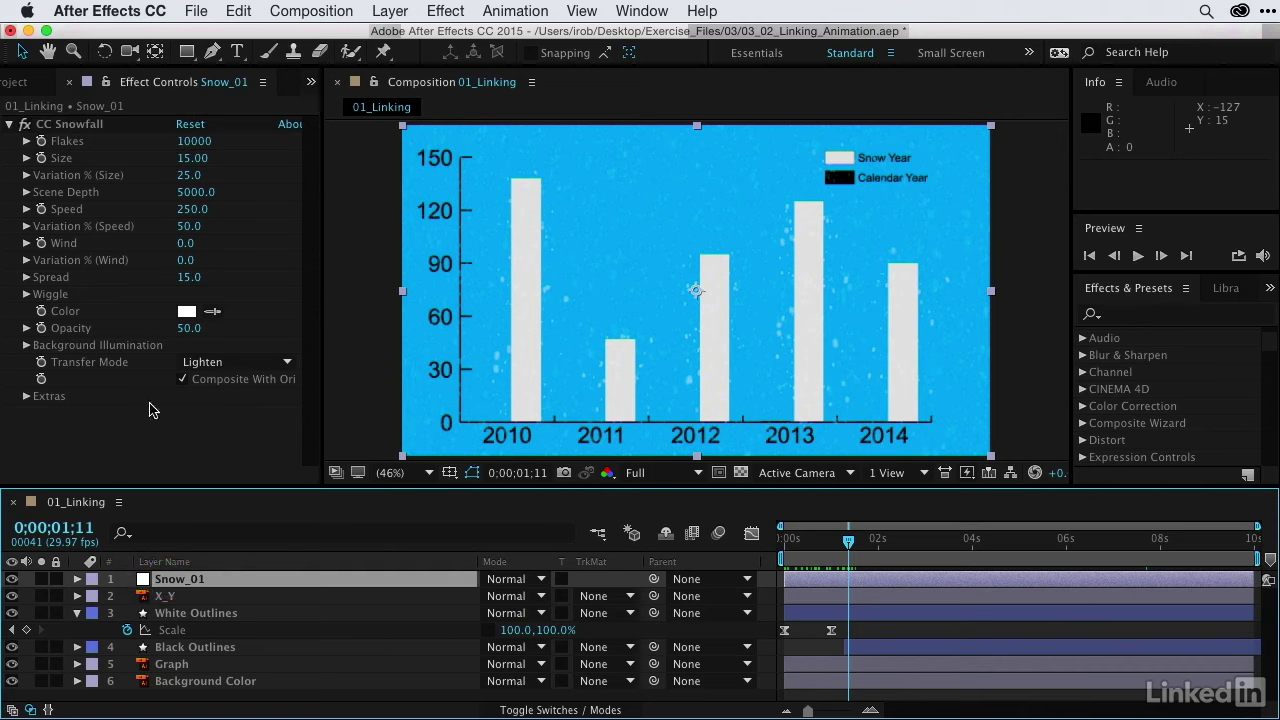
Add an expression to the CC Snowfall Flakes property that links it to the vertical Scale of the White Outlines layer
click(40, 143)
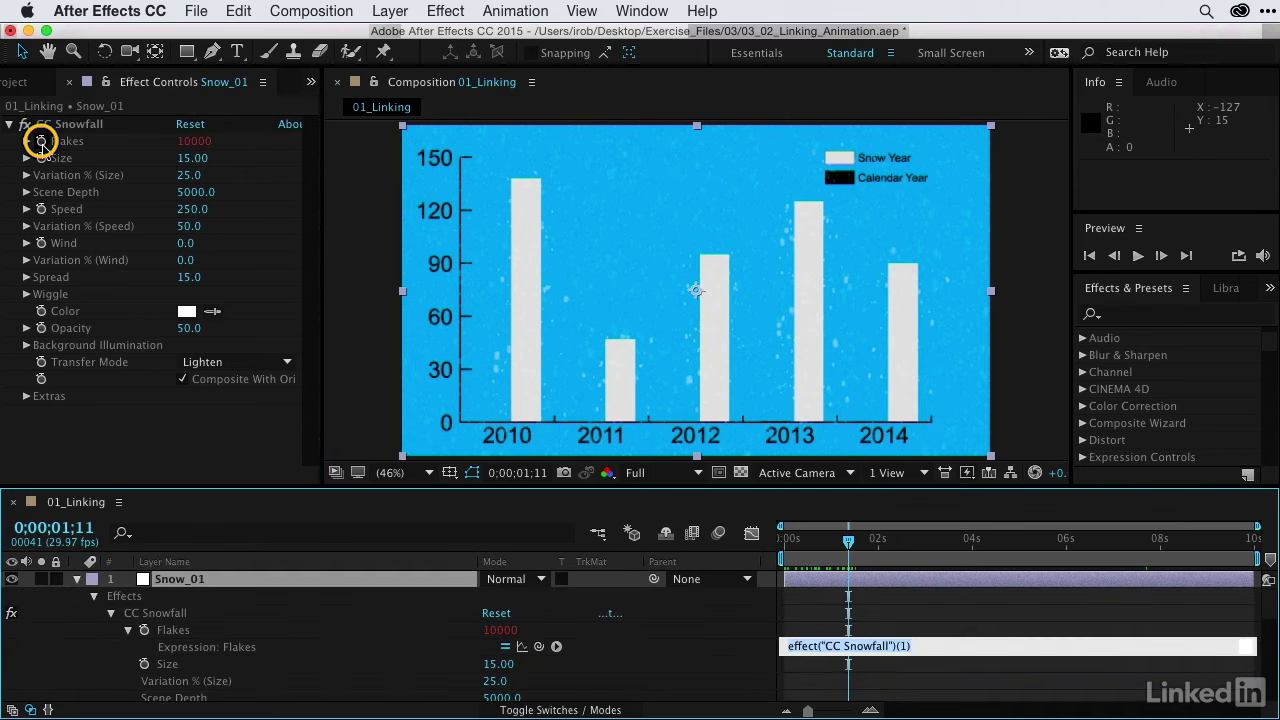
alt+click(41, 143)
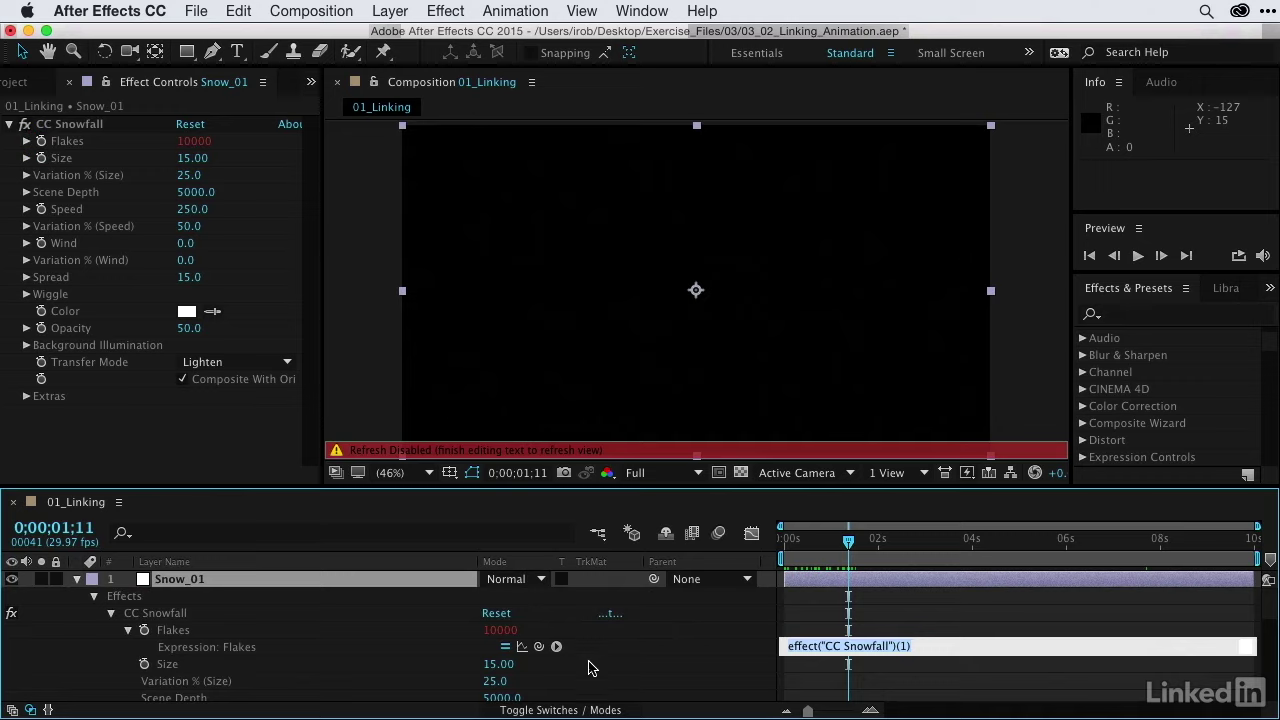
click(539, 647)
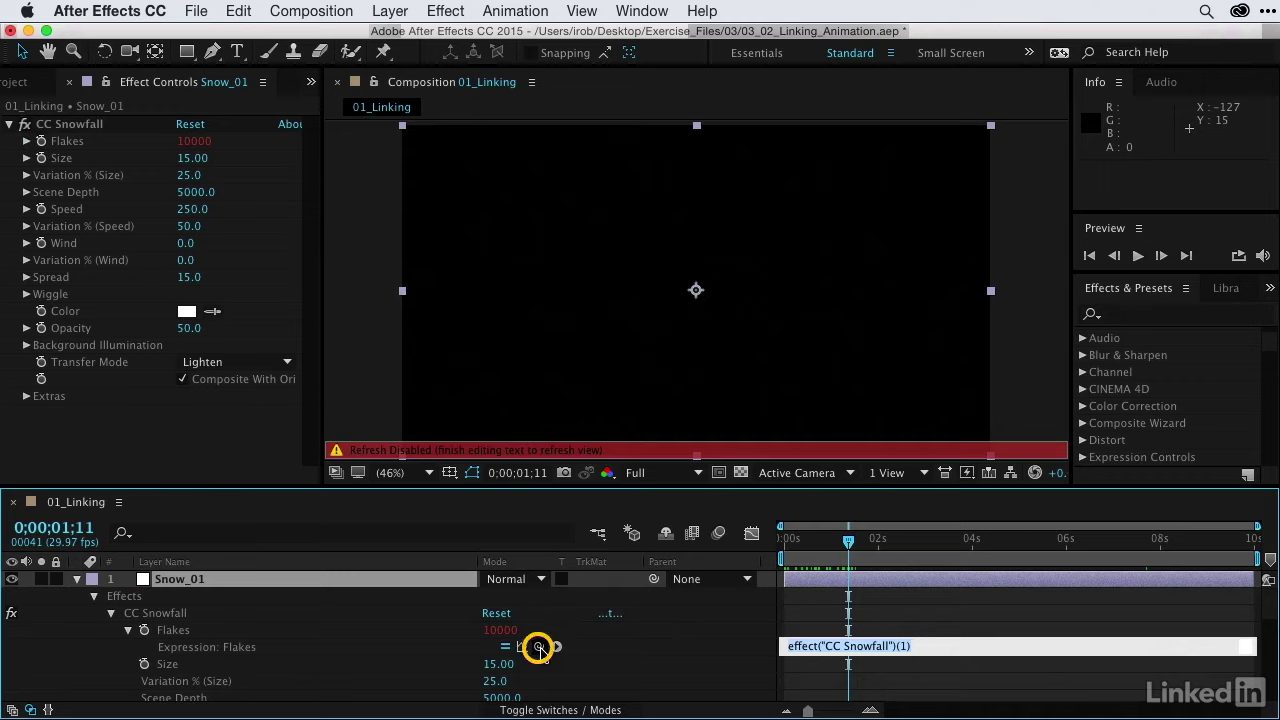
mouse_move(539, 647)
mouse_down()
mouse_move(543, 686)
mouse_move(546, 628)
mouse_move(560, 661)
mouse_move(180, 664)
mouse_move(420, 630)
mouse_move(550, 664)
mouse_up()
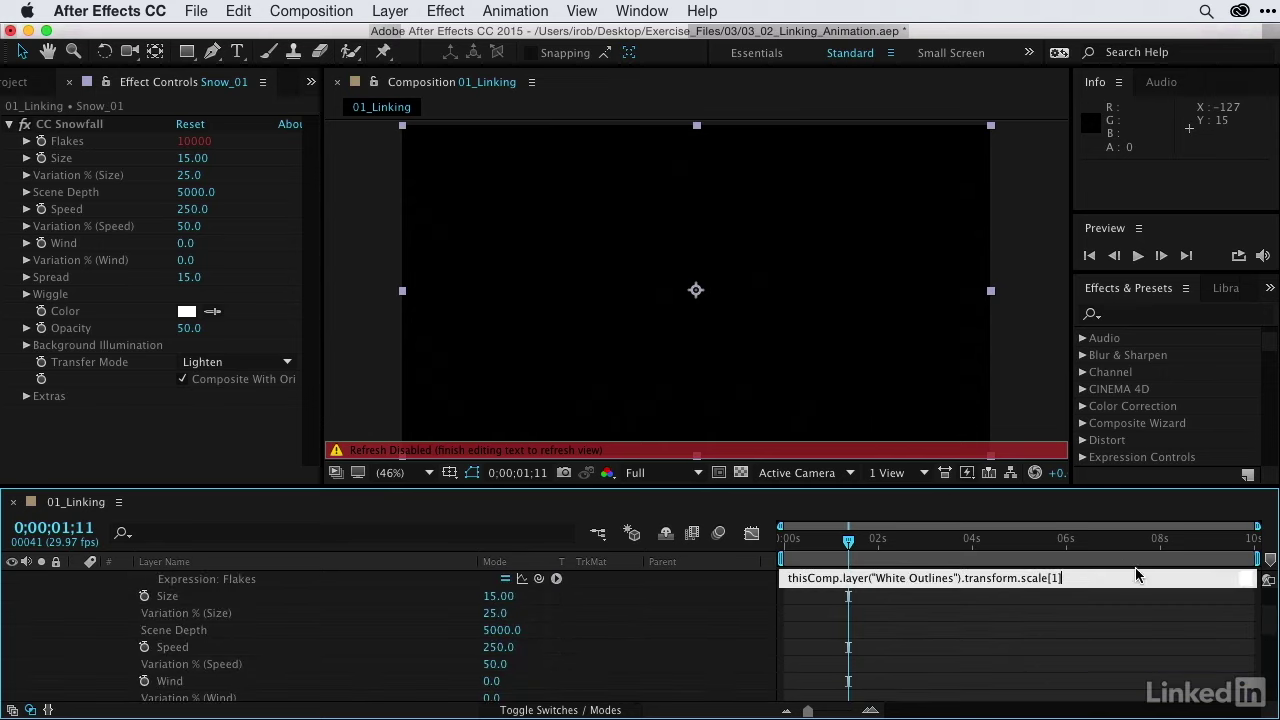
click(715, 630)
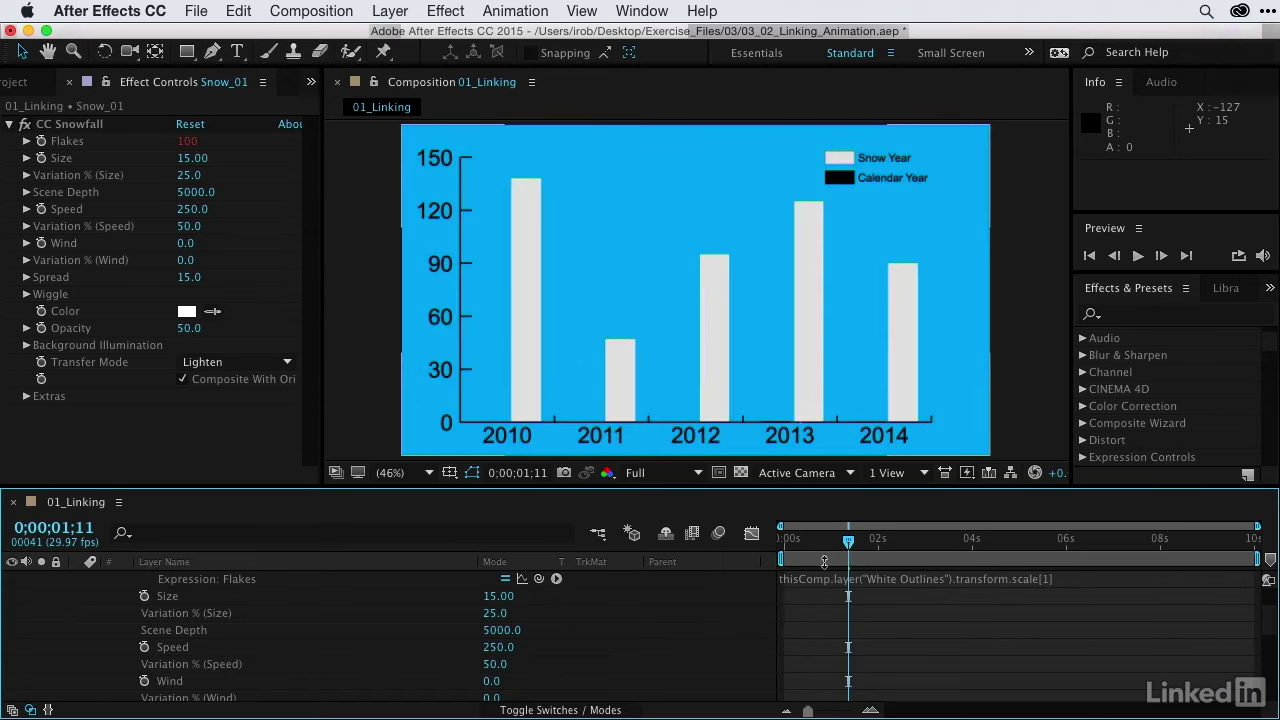
Scrub through the timeline to compare the linked Flakes value with the White Outlines Scale before, between and after its keyframes
click(855, 549)
drag(855, 549, 1049, 545)
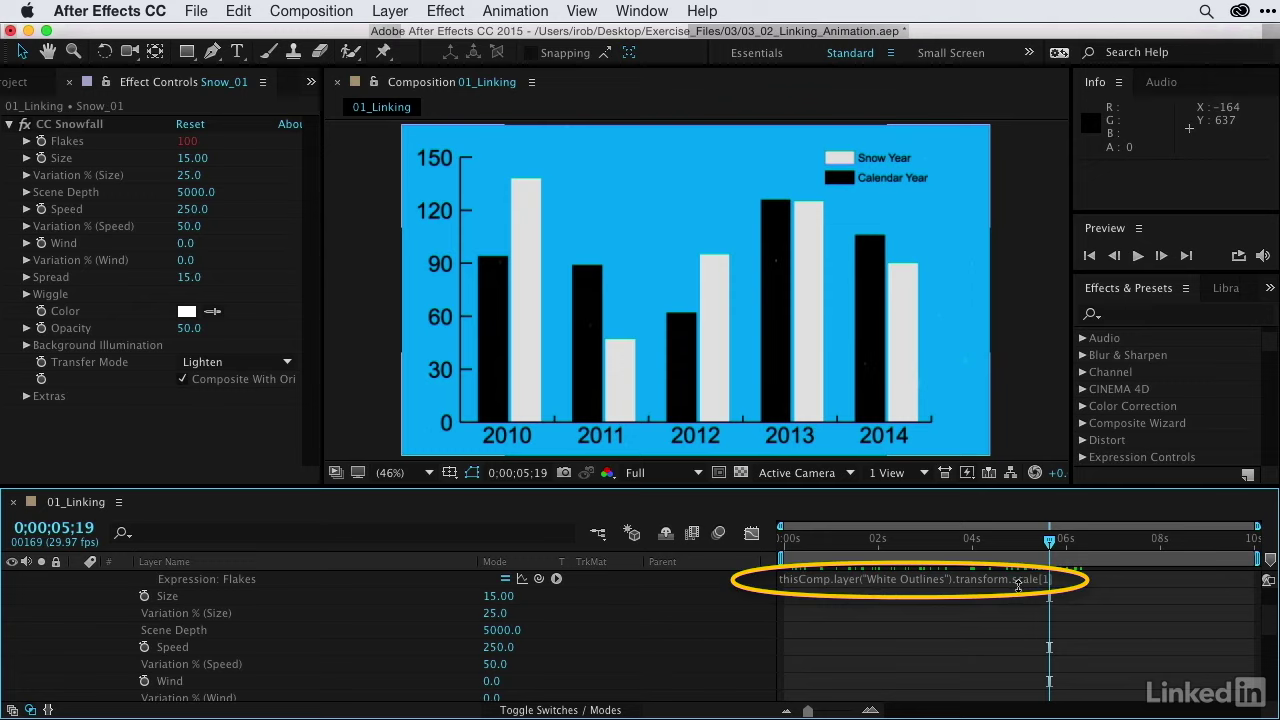
scroll(1092, 598, up, 6)
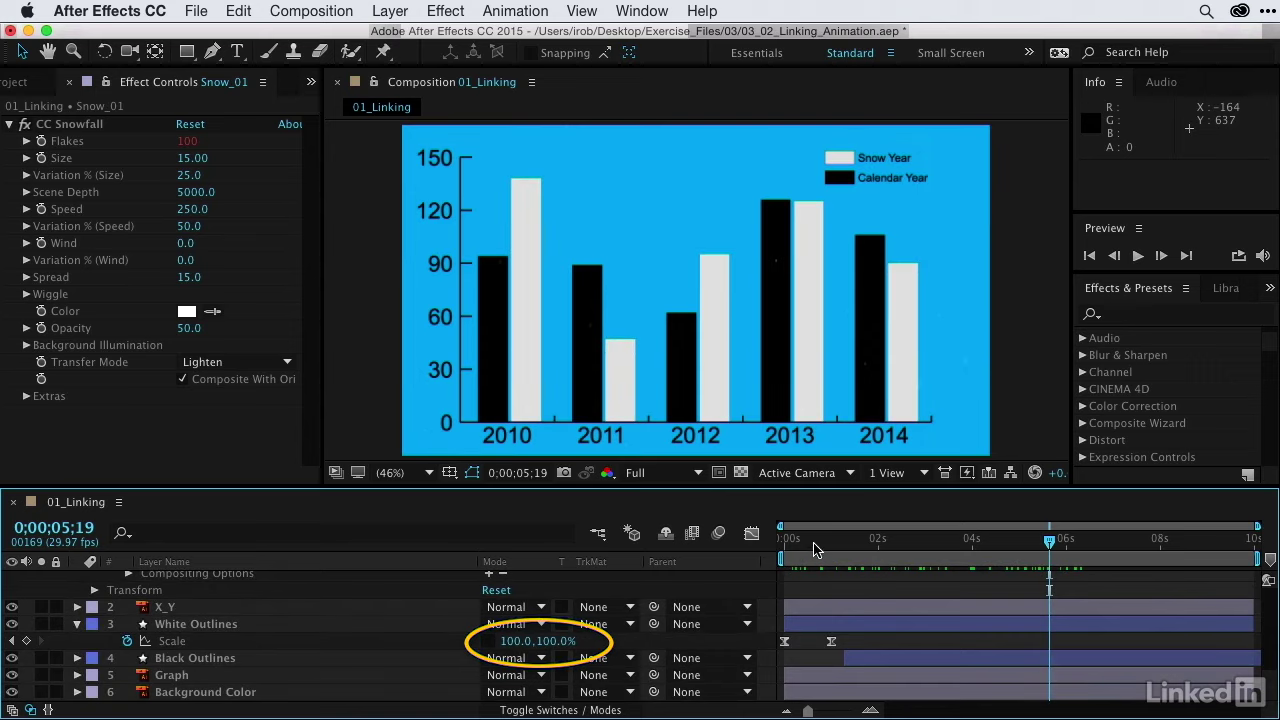
drag(818, 550, 755, 547)
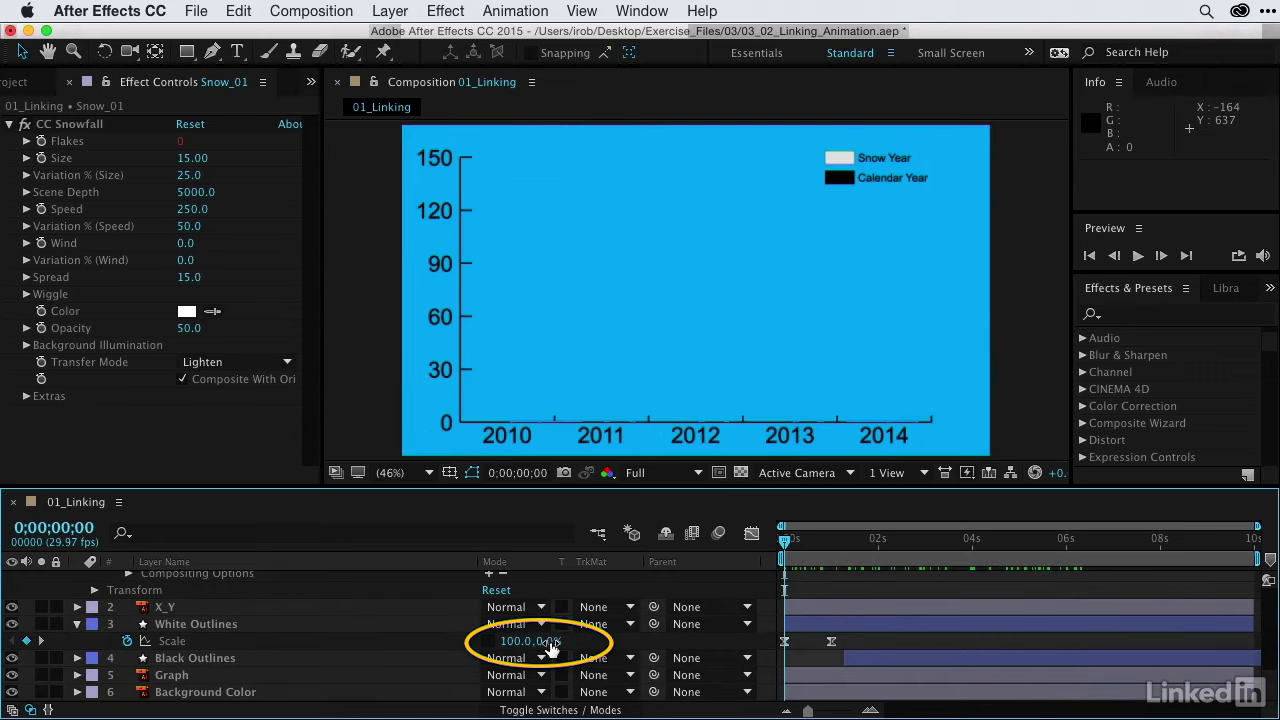
drag(786, 548, 812, 548)
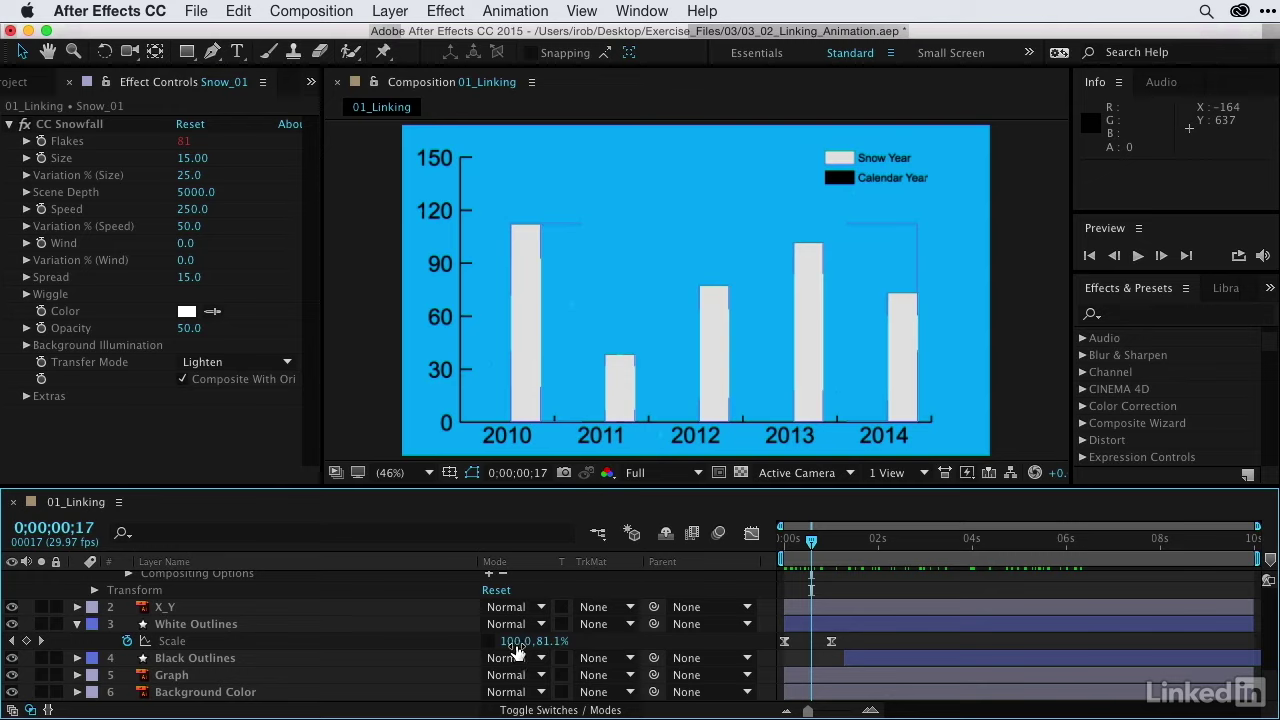
drag(813, 545, 842, 555)
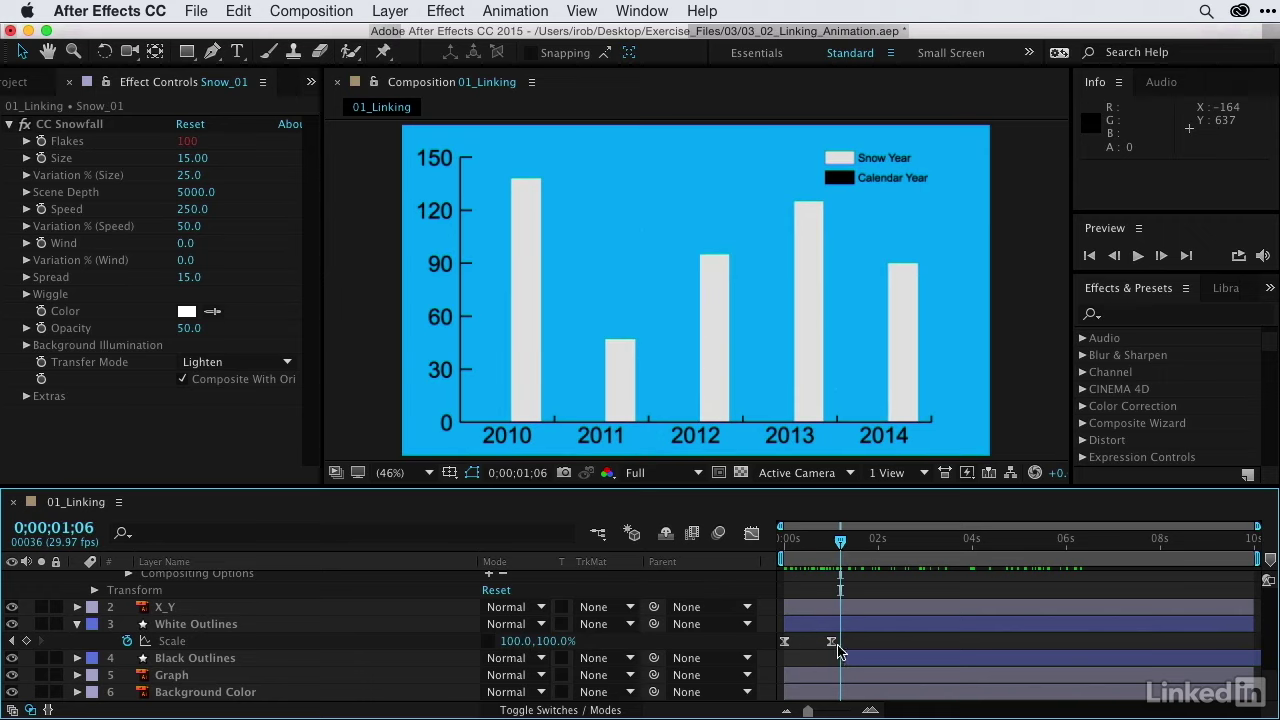
drag(845, 545, 880, 546)
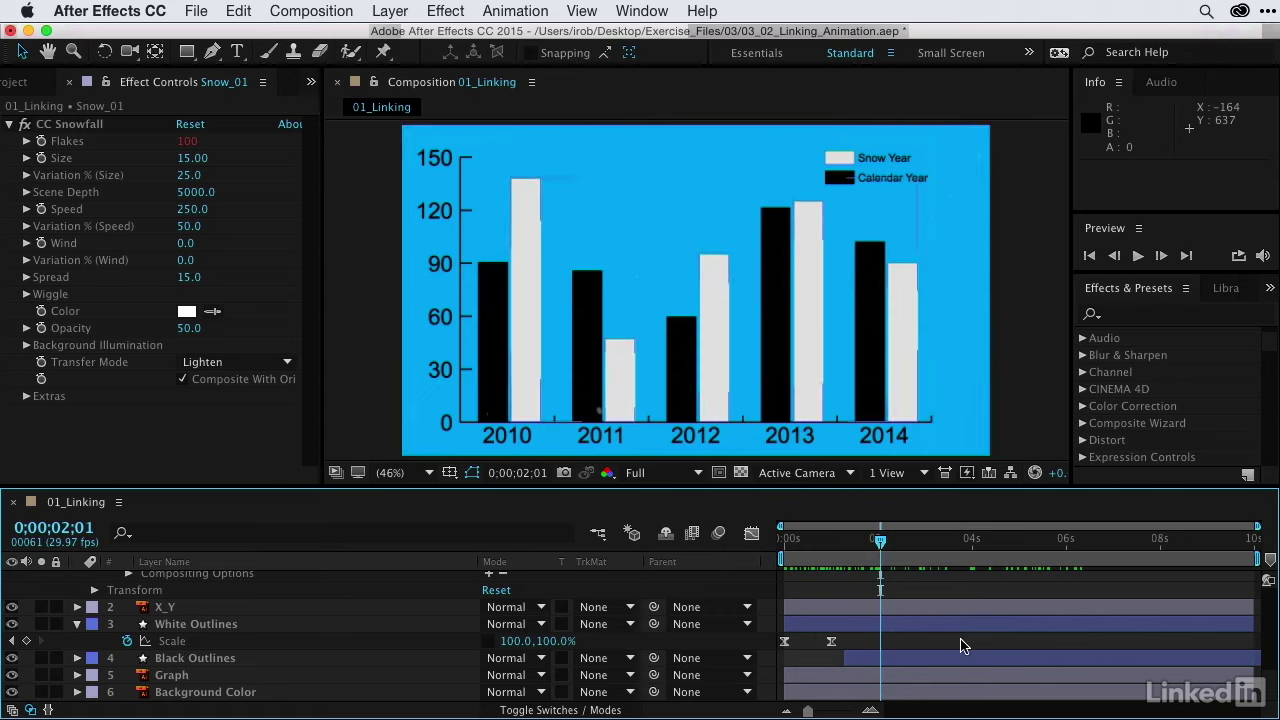
Append *10 to the Flakes expression on Snow_01 and check the snowfall by scrubbing to 0;00;04;00
scroll(600, 640, up, 10)
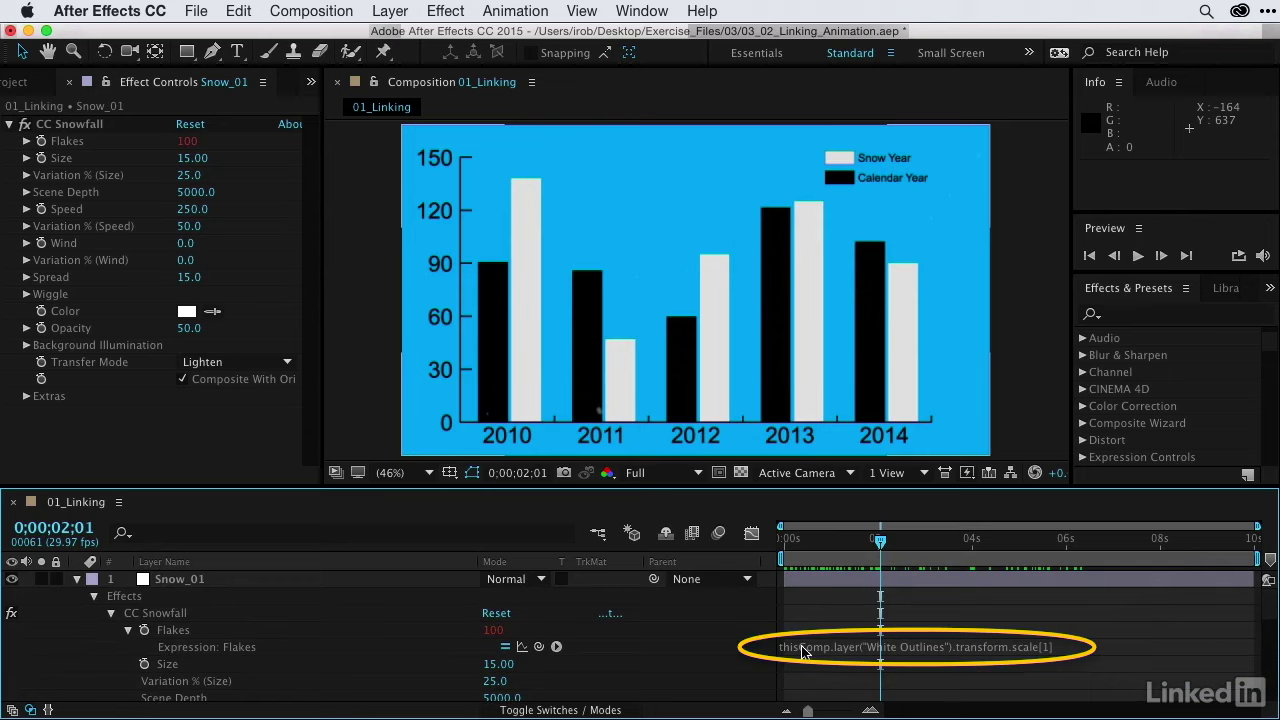
click(943, 653)
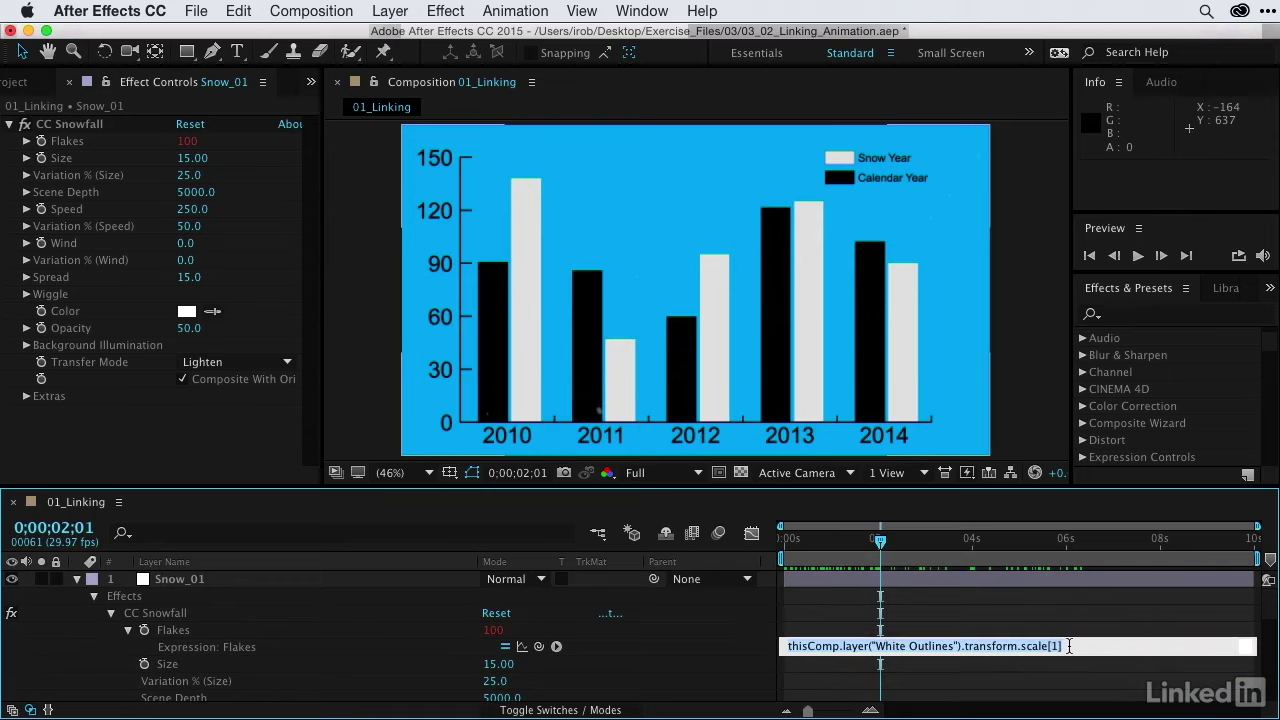
click(1076, 646)
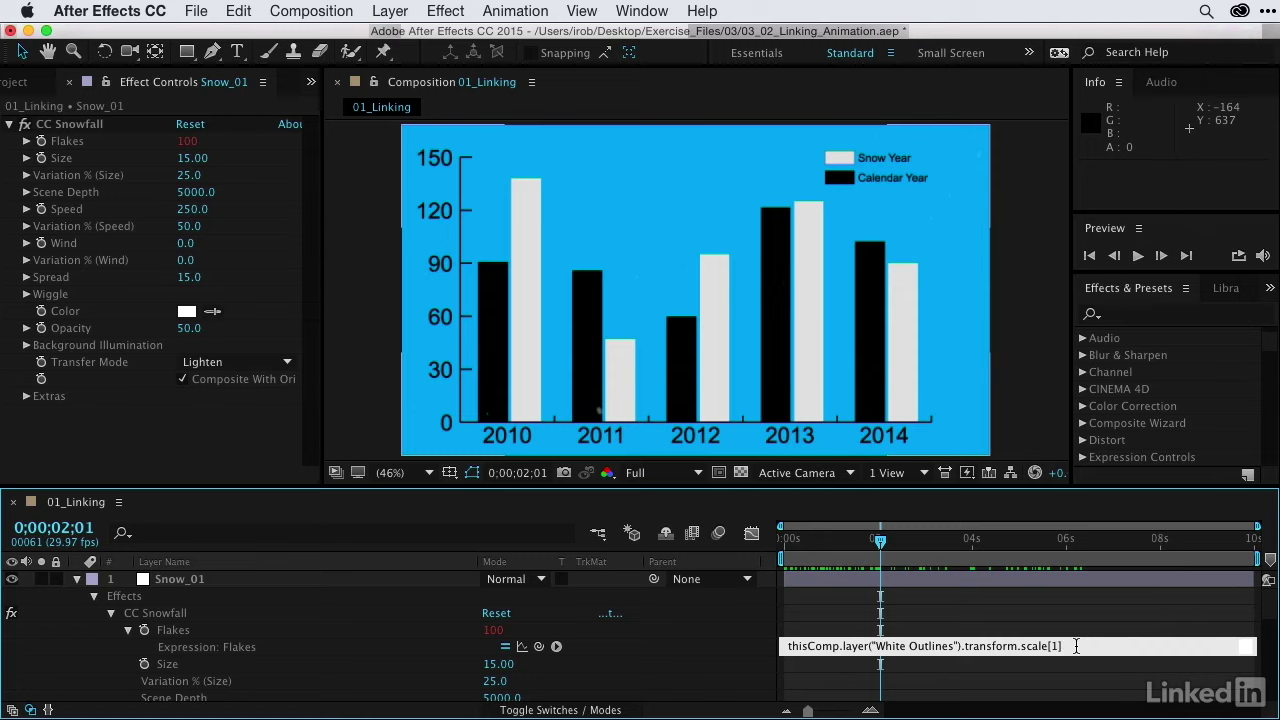
text(*)
text(10)
click(1088, 612)
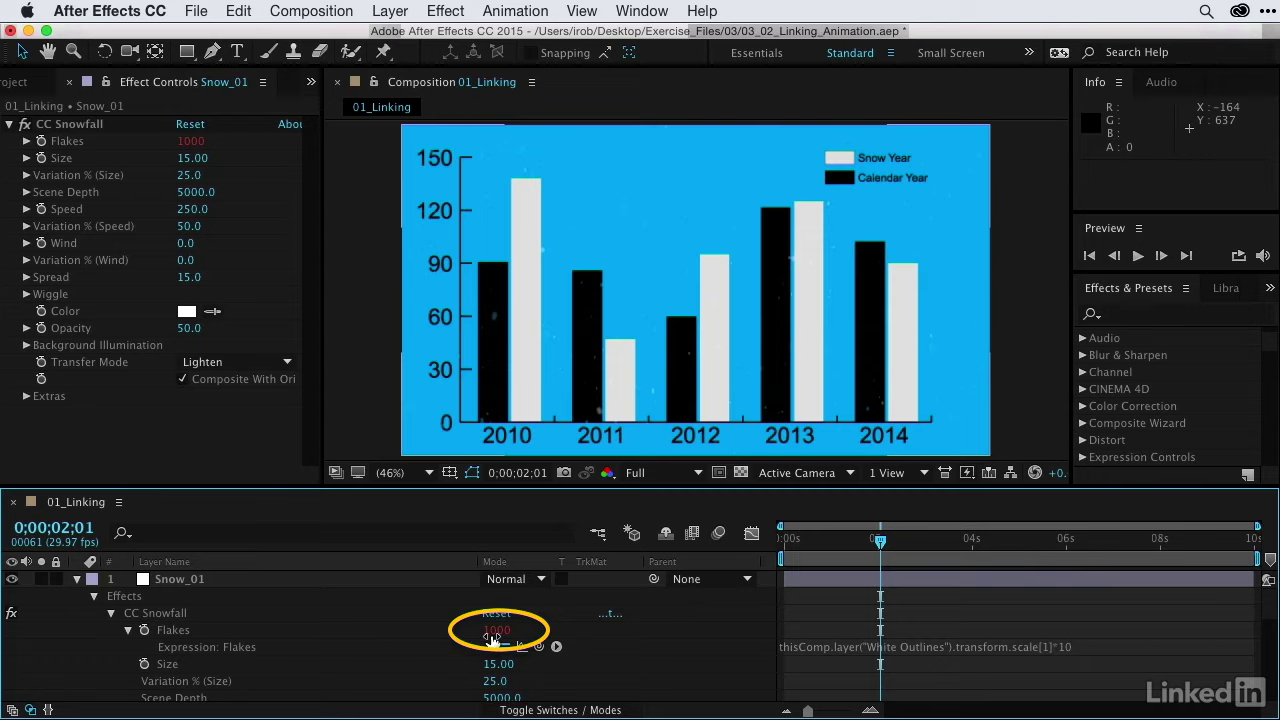
drag(876, 537, 969, 527)
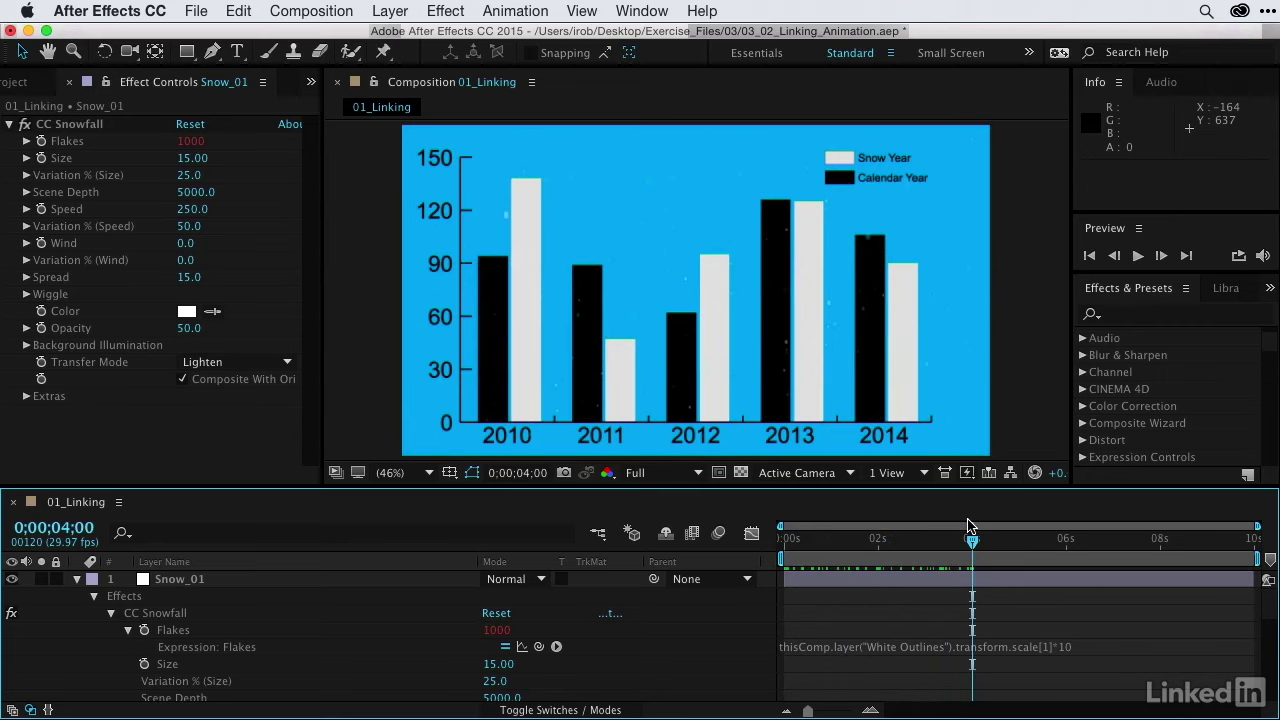
Change the multiplier at the end of the Flakes expression to 100
click(1074, 650)
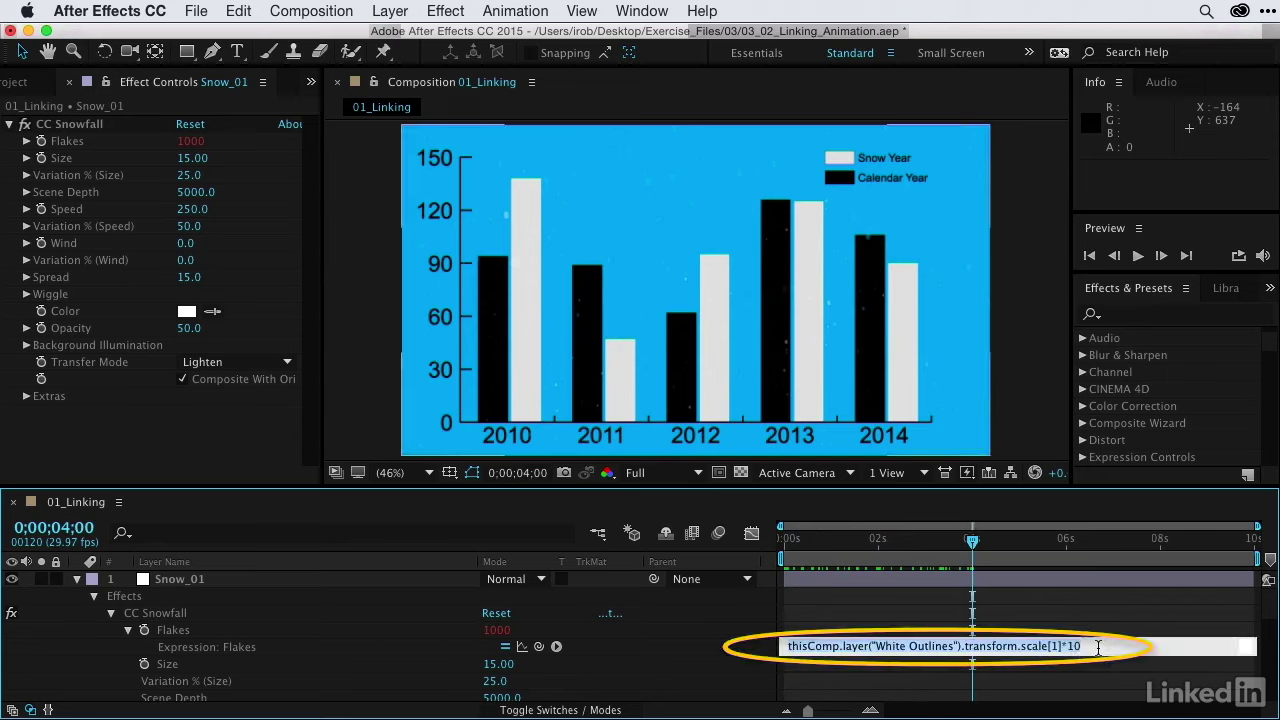
click(1097, 648)
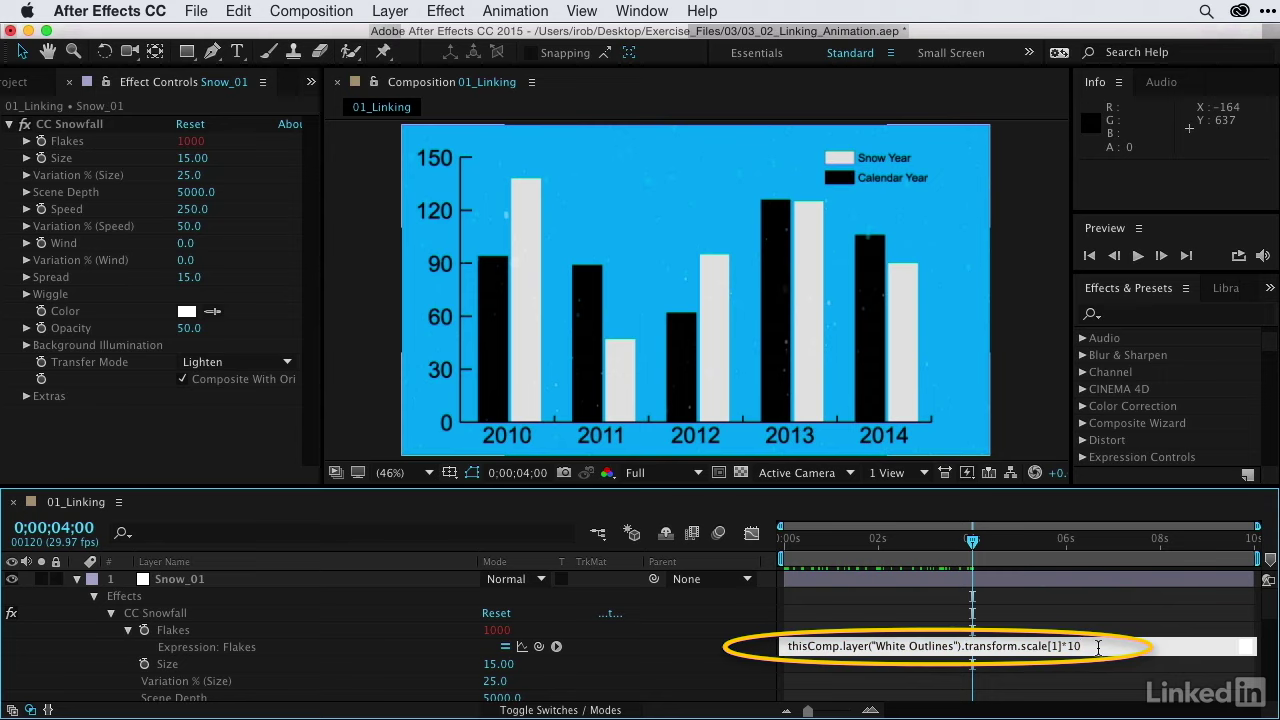
text(0)
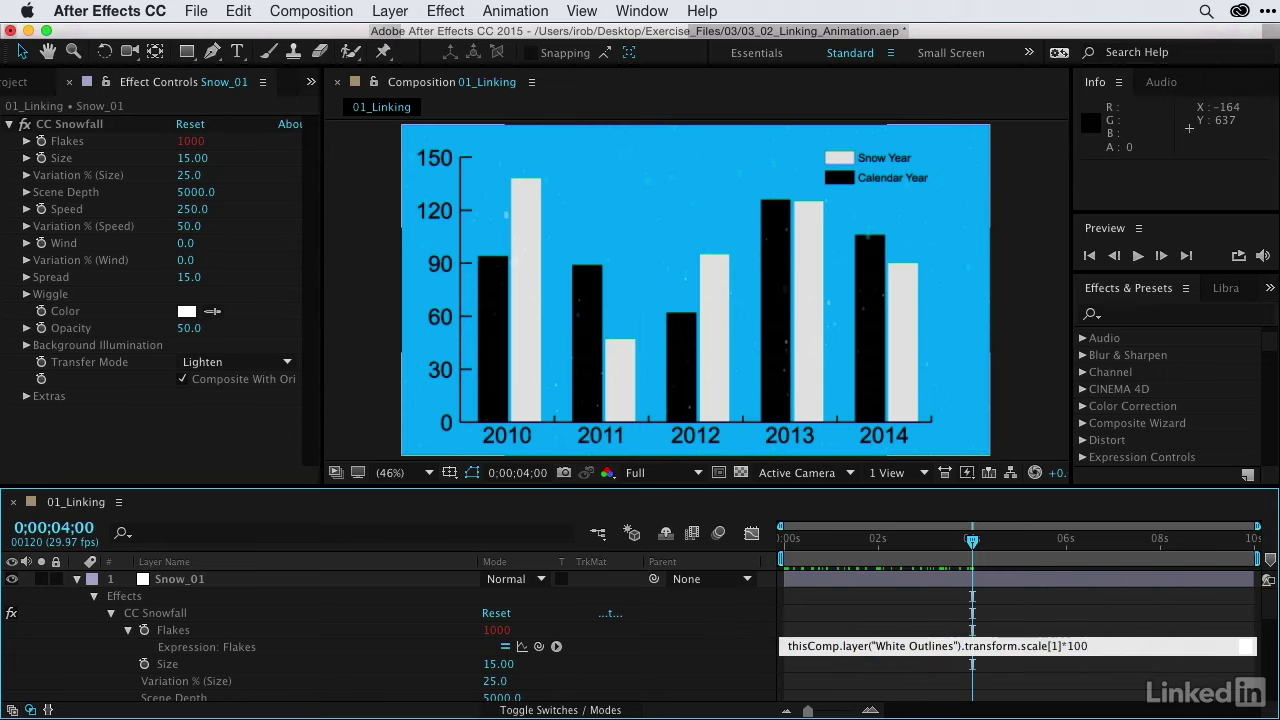
key(KP_Enter)
Preview the animation from the first frame, stop it, and scrub back to 0;00;03;15 to check the snowfall density
drag(955, 551, 716, 541)
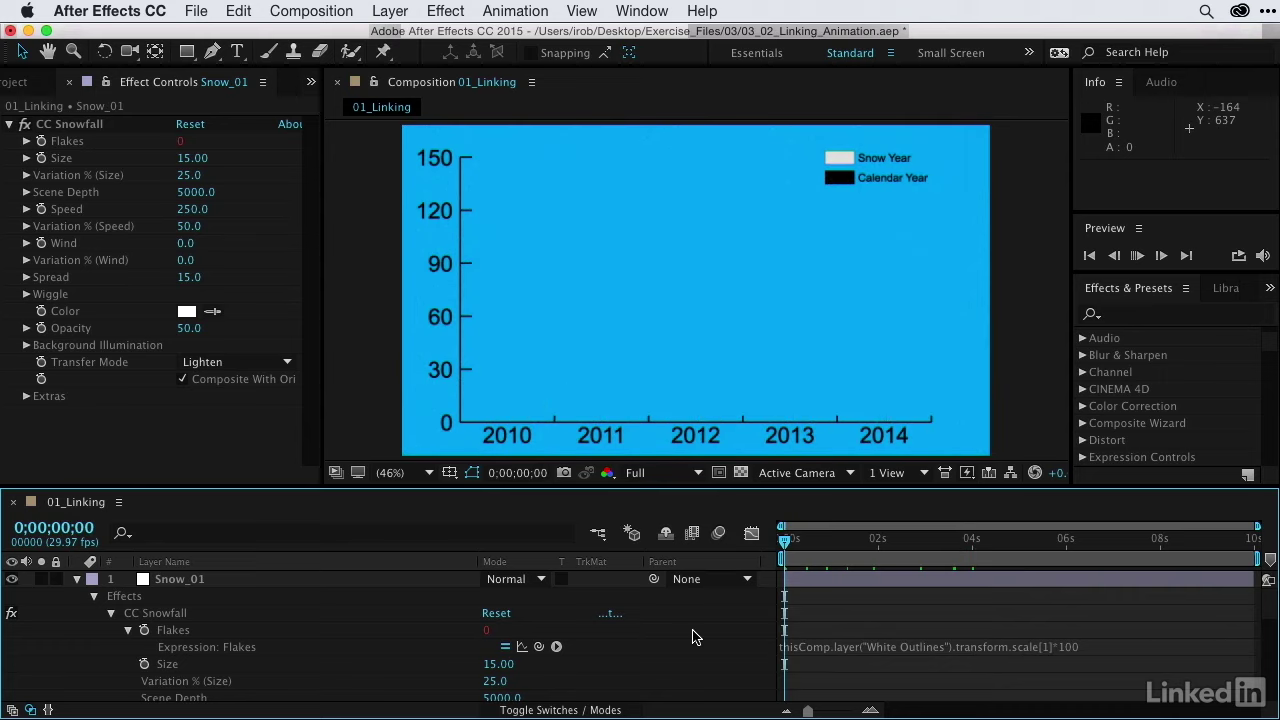
key(space)
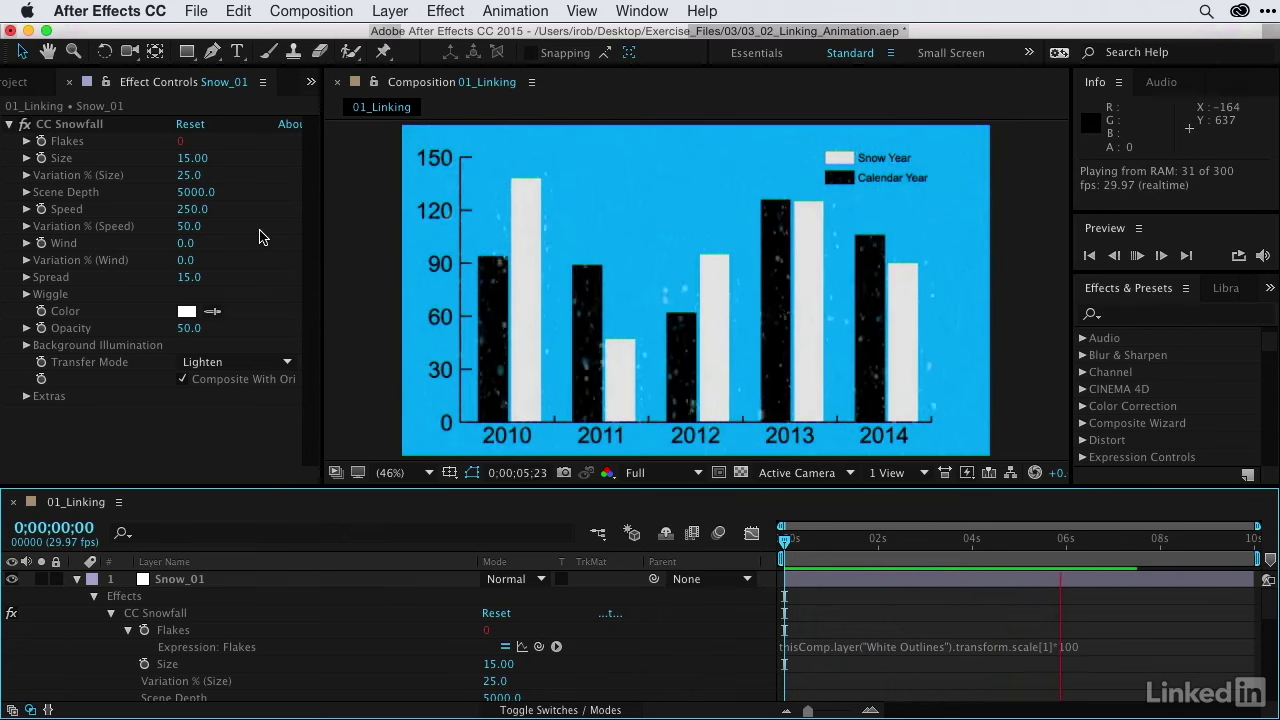
key(space)
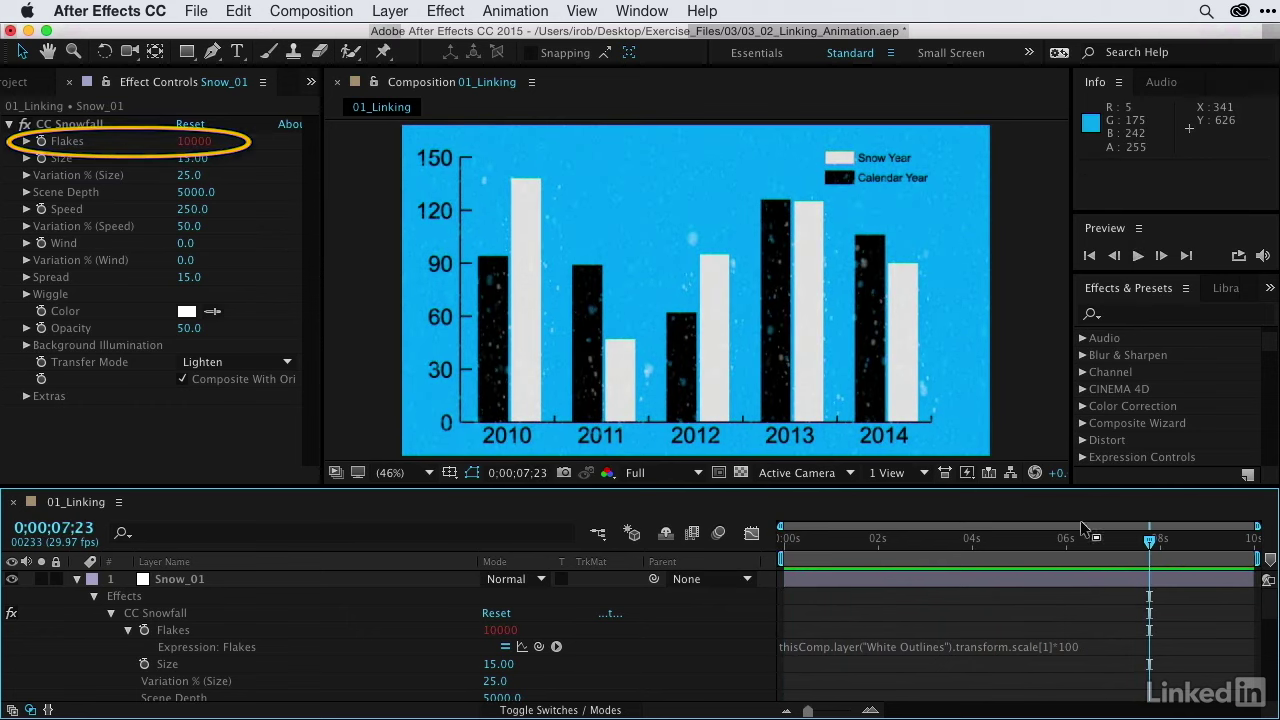
mouse_move(1108, 541)
mouse_down()
mouse_move(797, 548)
mouse_move(949, 541)
mouse_up()
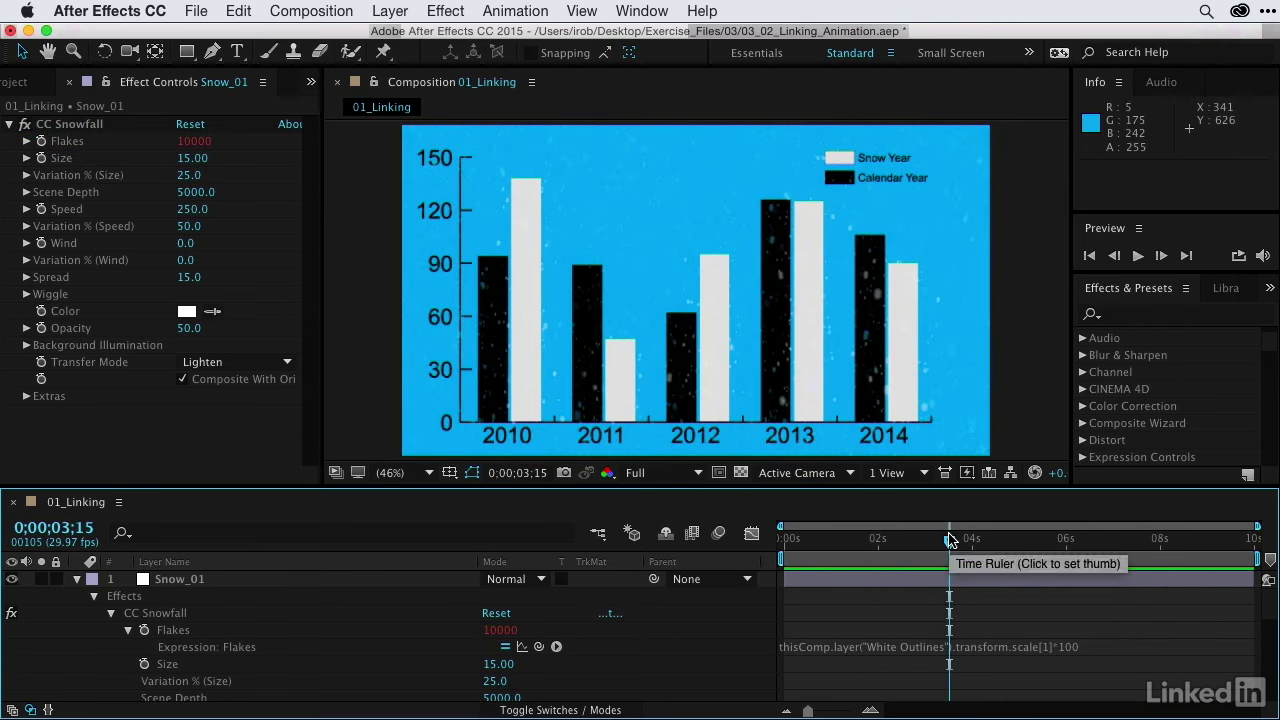